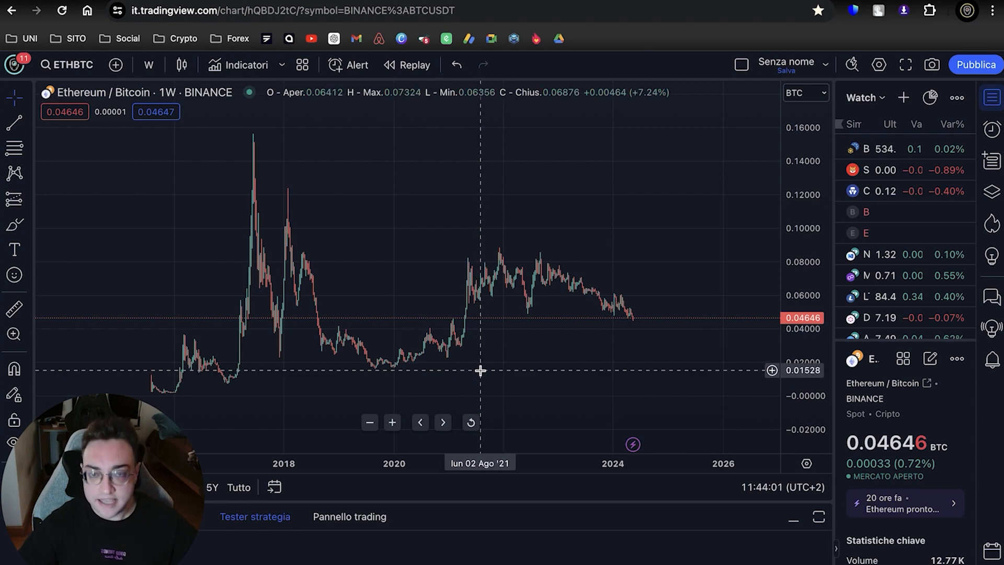
Examine the long-term ETH/BTC price history on the weekly chart, focusing on the range of recent years
drag(388, 209, 434, 242)
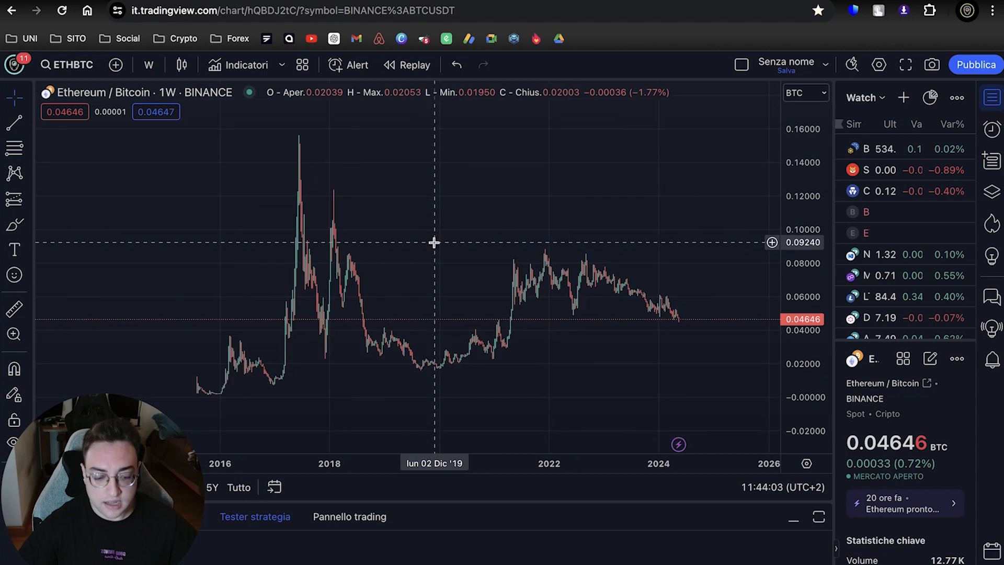
drag(566, 467, 758, 463)
drag(819, 396, 817, 427)
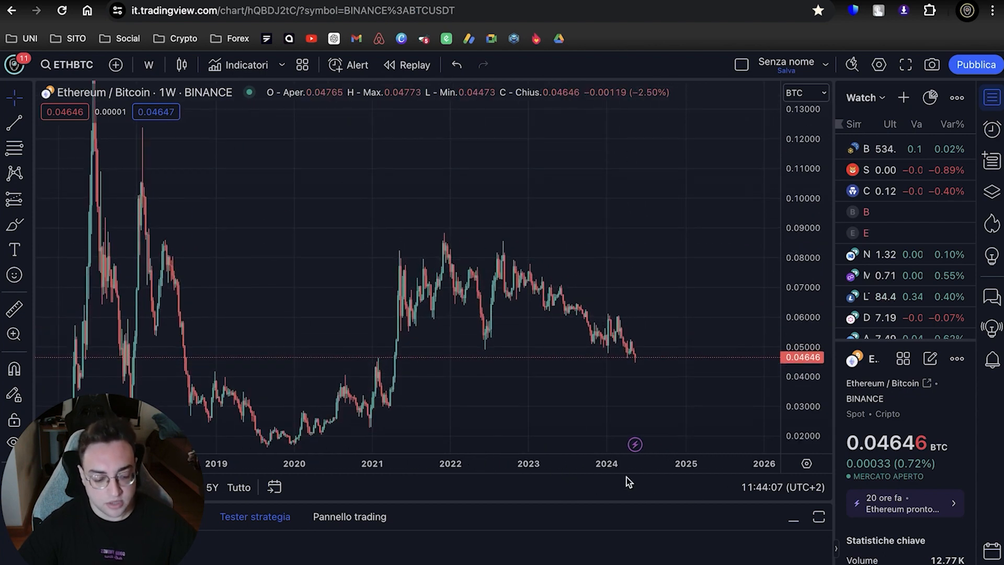
drag(628, 465, 456, 464)
drag(309, 343, 513, 323)
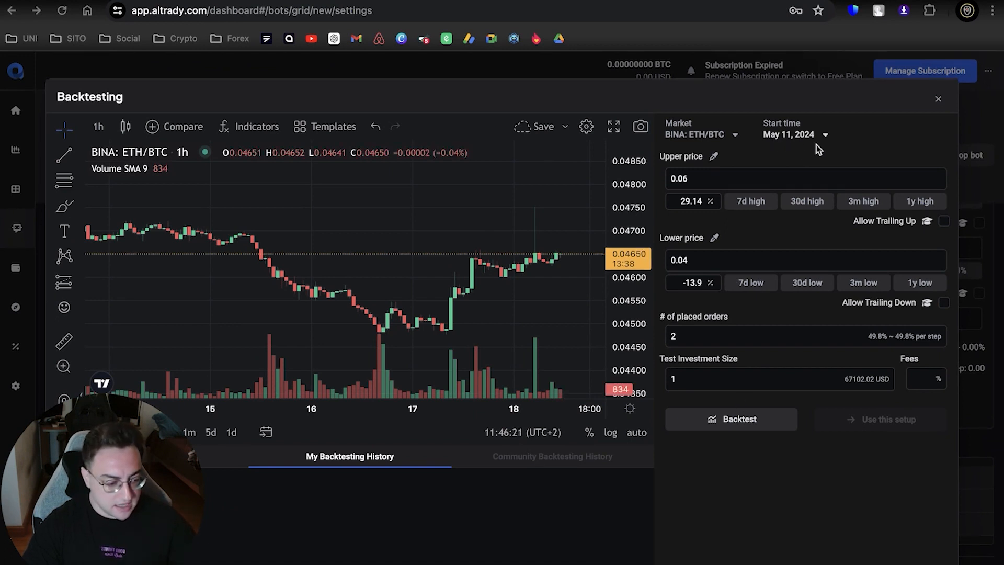
Set the backtest start date to April 18, 2024
click(796, 135)
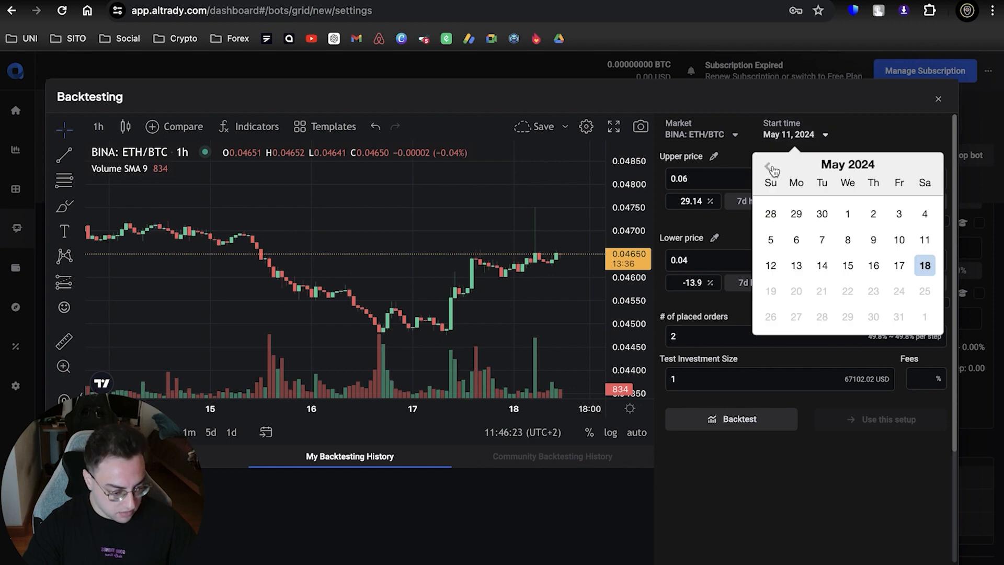
click(767, 167)
click(883, 267)
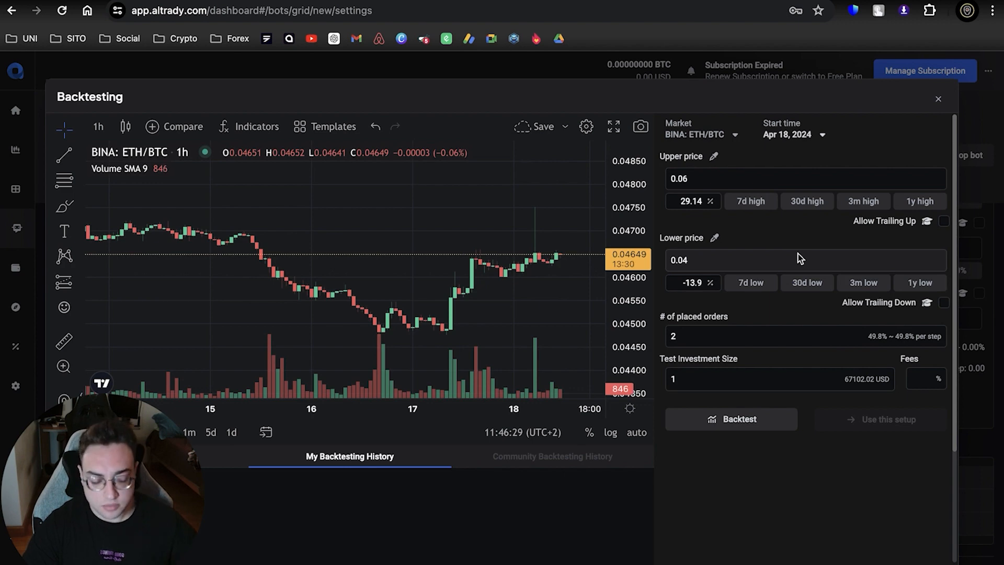
Run the ETH/BTC grid backtest with an upper price of 0.06, a lower price of 0.04 and 2 placed orders
click(709, 262)
double_click(709, 262)
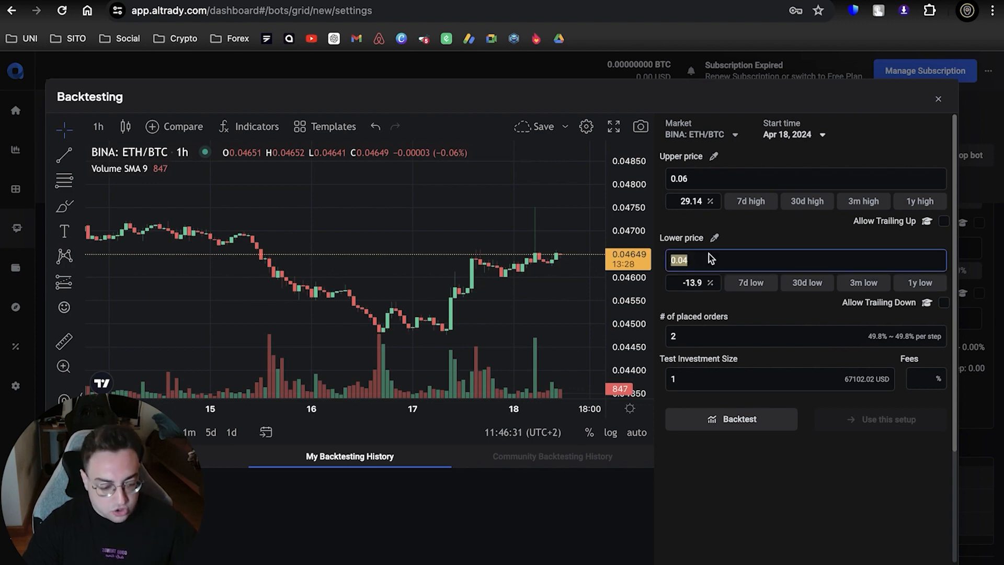
double_click(705, 179)
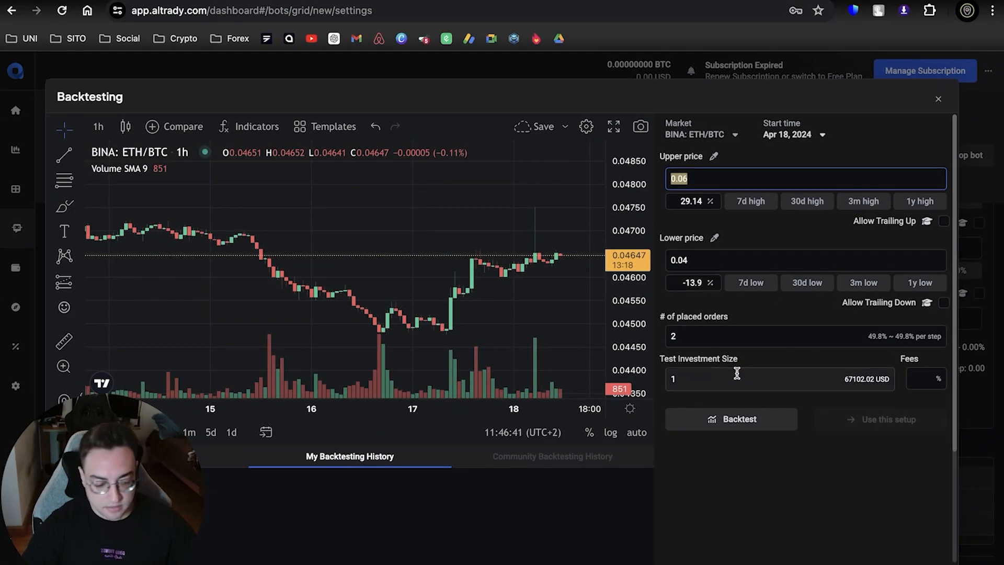
click(714, 340)
click(716, 421)
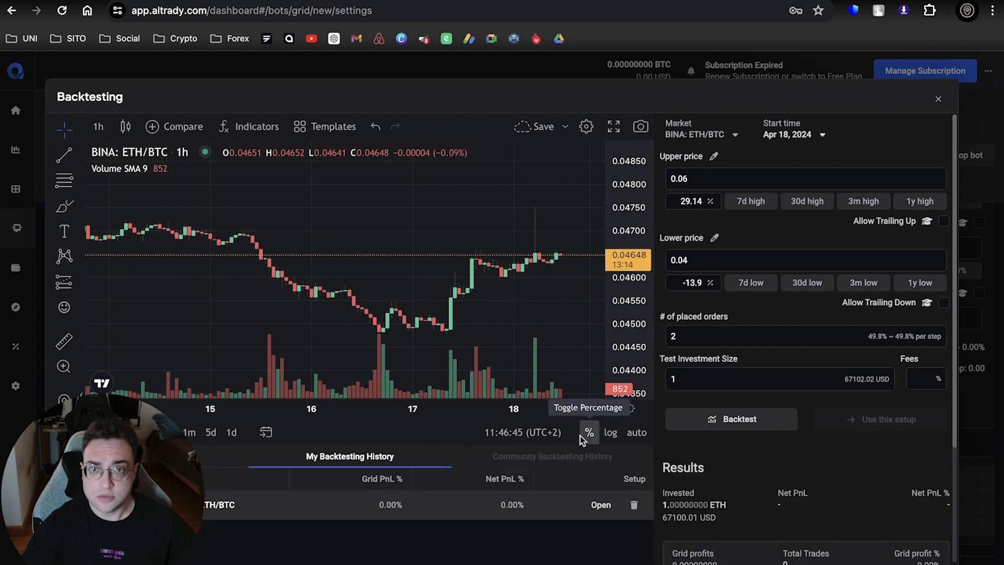
Set the number of placed orders to 12, run the backtest and view its entry in the backtesting history
scroll(580, 435, down, 2)
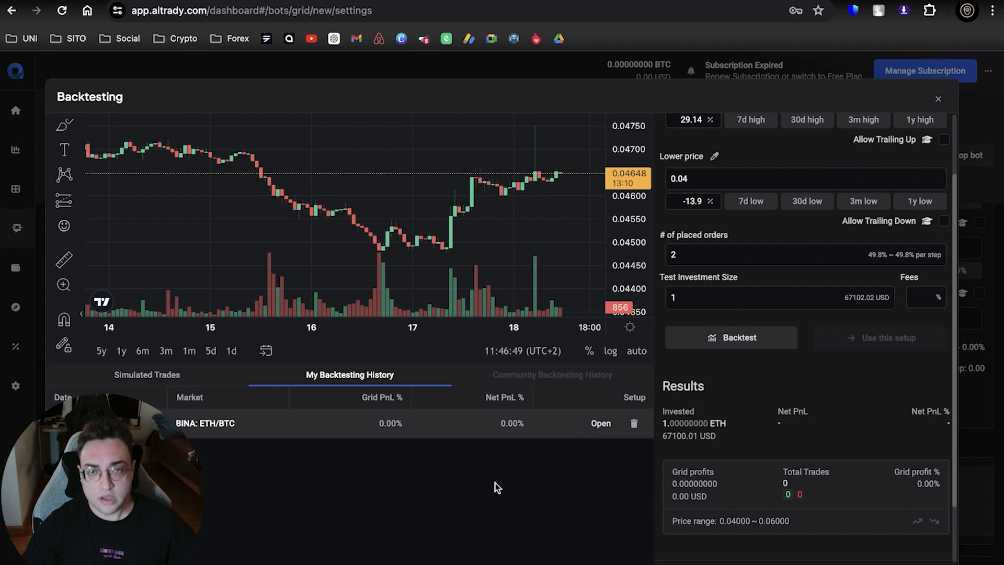
double_click(693, 263)
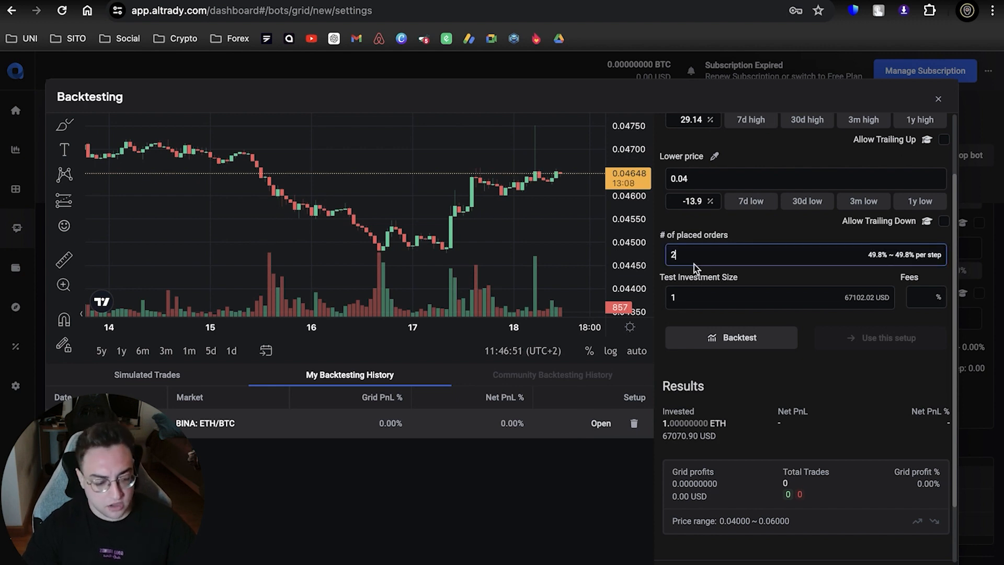
text(12)
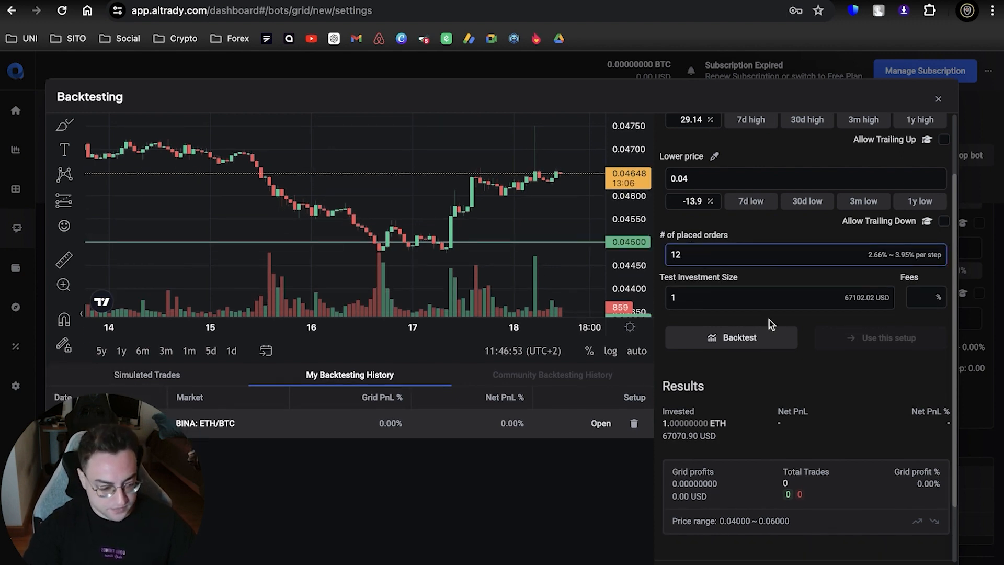
click(748, 343)
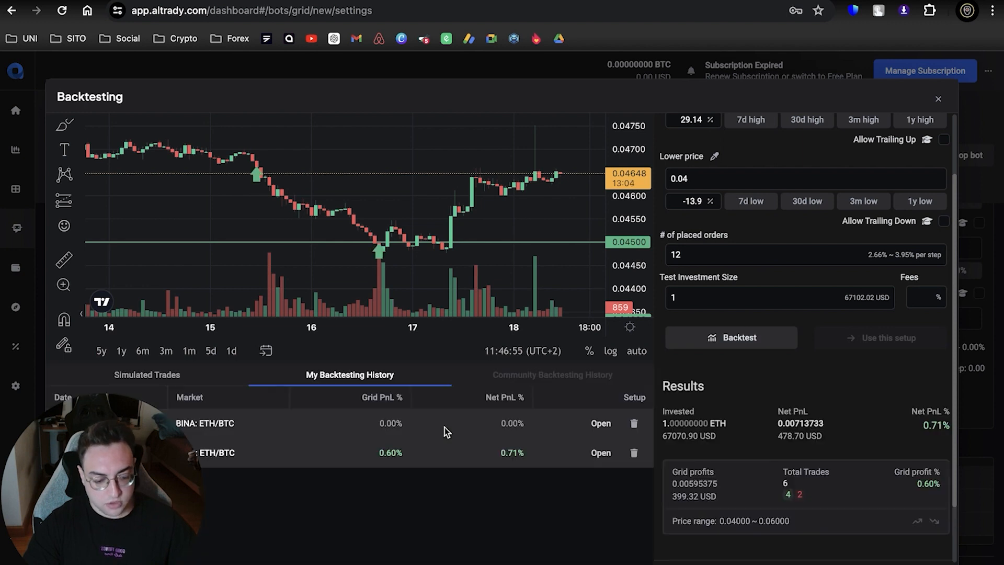
scroll(444, 428, down, 1)
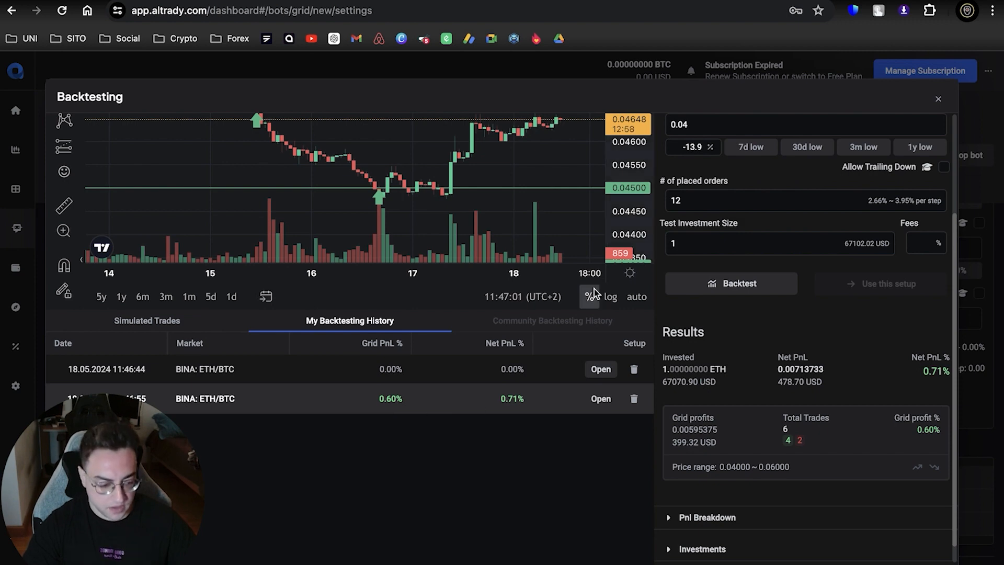
Switch the backtest chart to a daily interval and compress its price scale to show the whole grid between upper and lower price
scroll(594, 289, up, 3)
drag(639, 185, 638, 356)
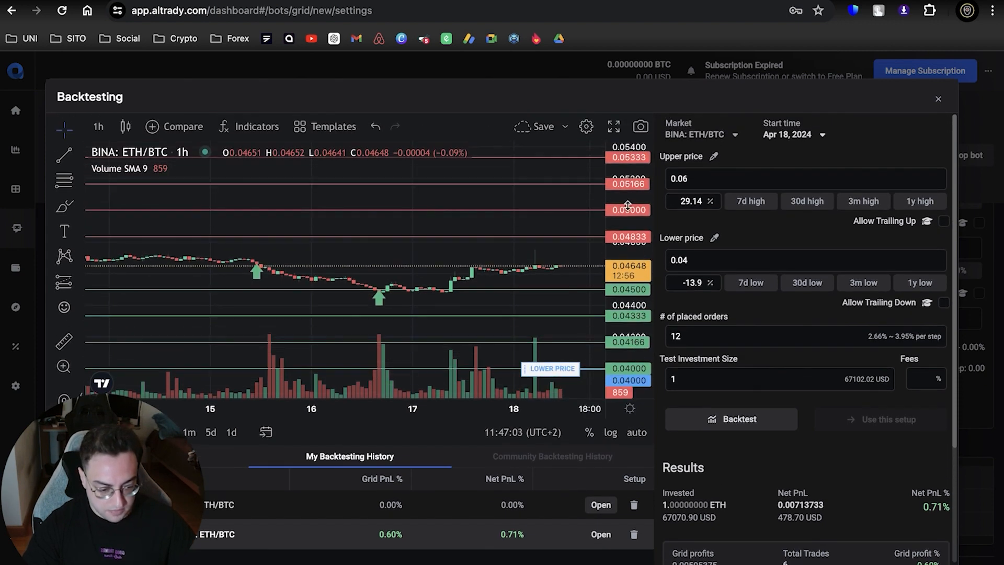
drag(628, 206, 629, 343)
scroll(515, 375, down, 5)
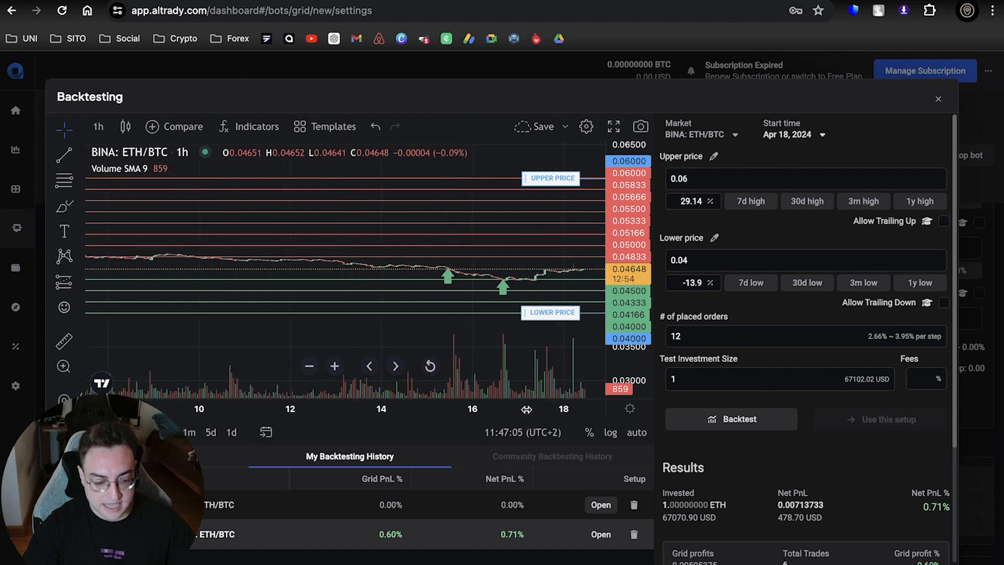
click(98, 127)
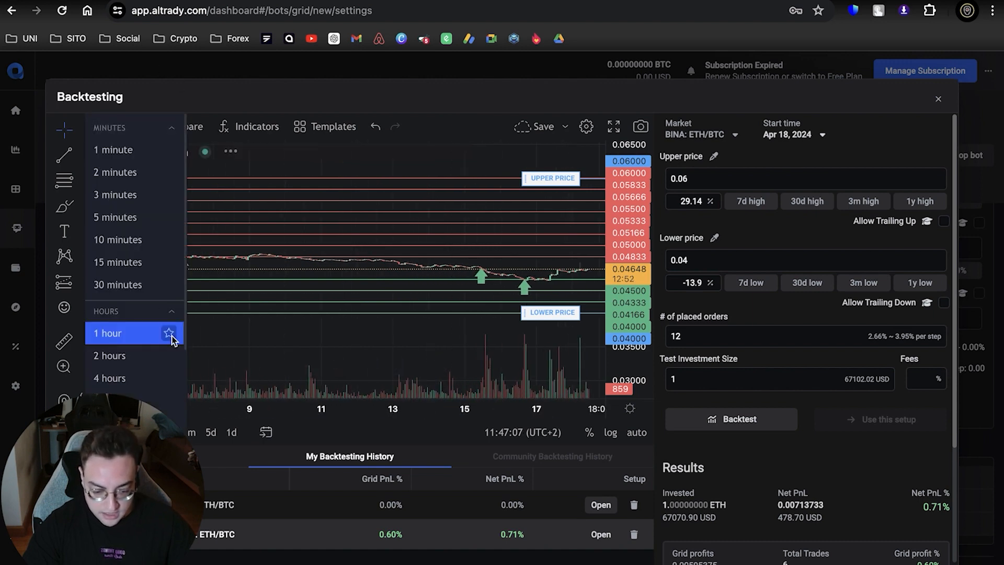
scroll(118, 370, down, 2)
click(116, 375)
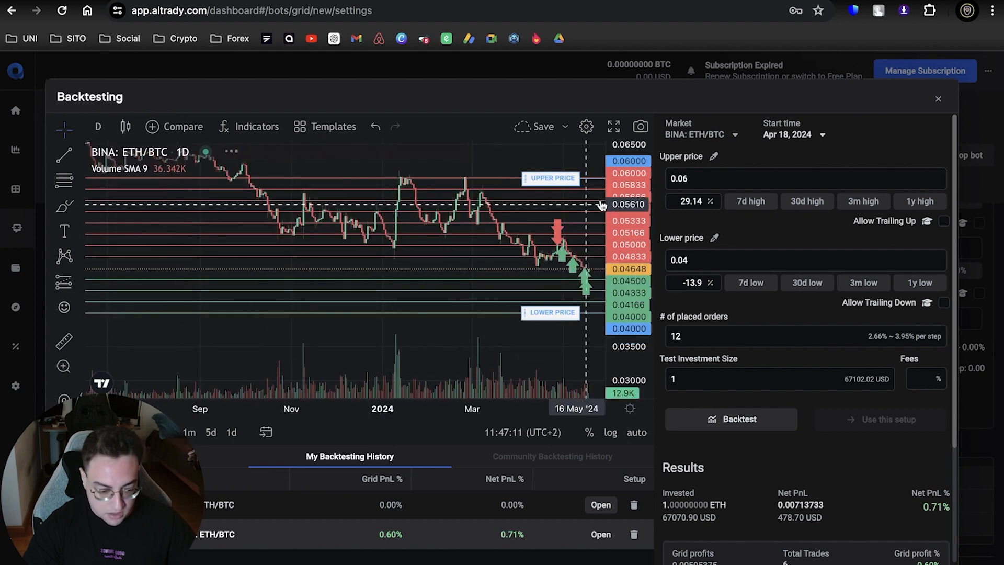
drag(637, 191, 635, 260)
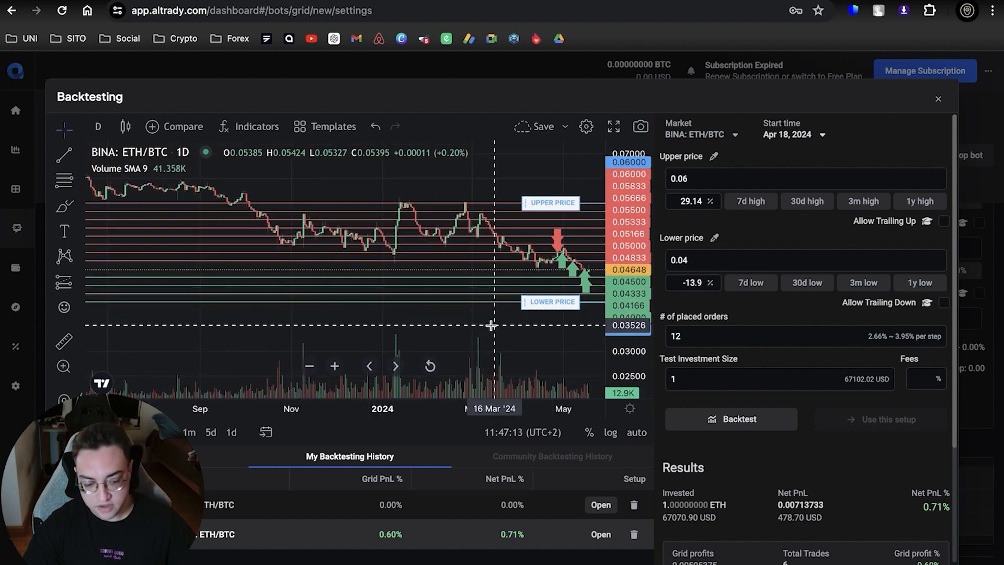
drag(473, 327, 437, 325)
Set the number of placed orders to 25 and run the backtest over the same price range
scroll(732, 319, down, 3)
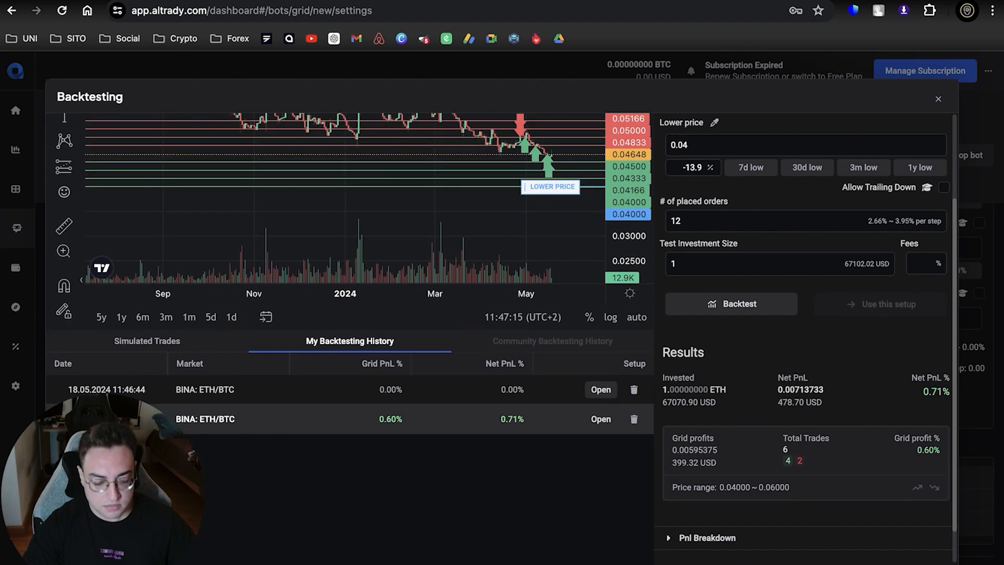
double_click(703, 222)
text(25)
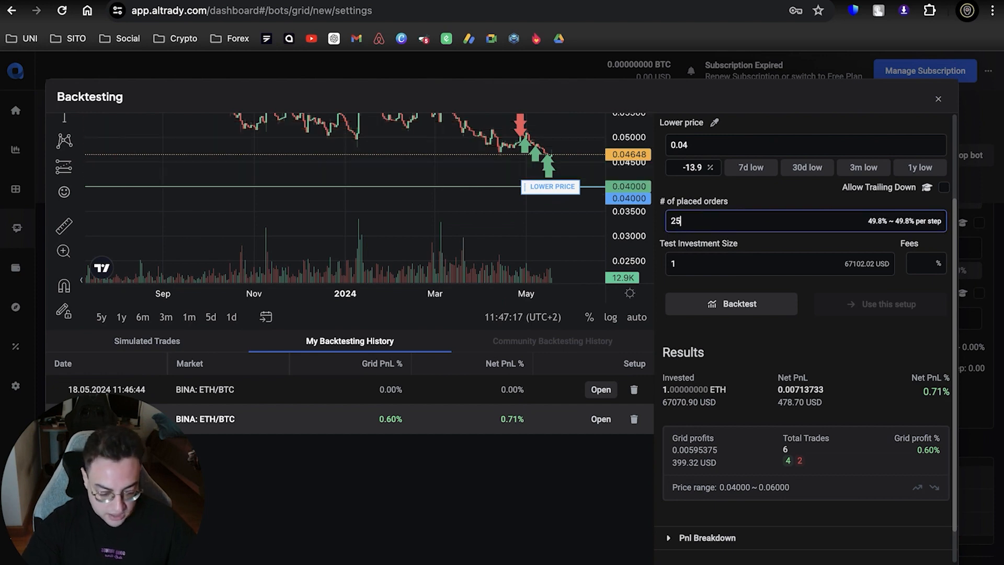
click(765, 309)
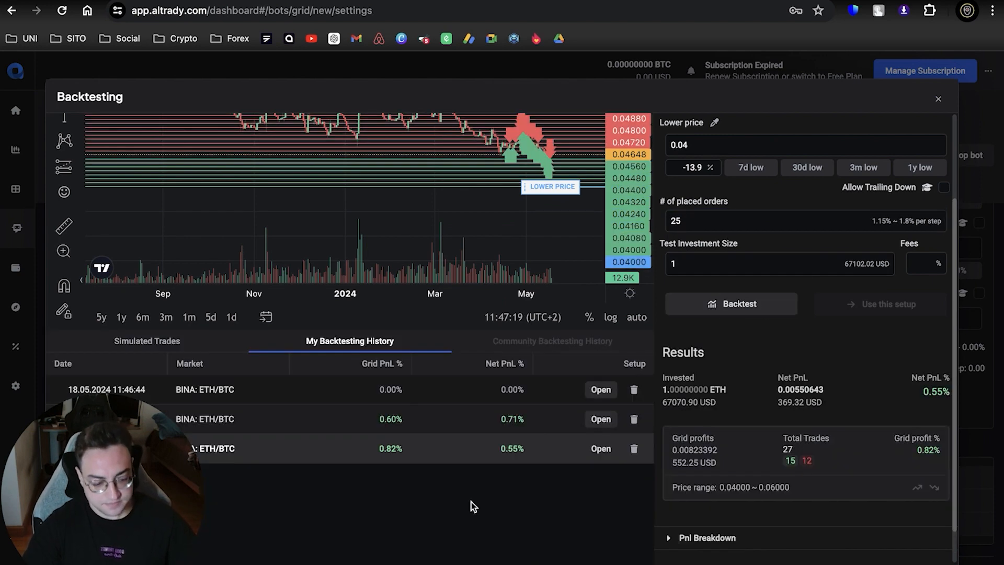
Compress the chart's price scale further, set the number of placed orders to 50 and run the backtest
scroll(467, 511, up, 2)
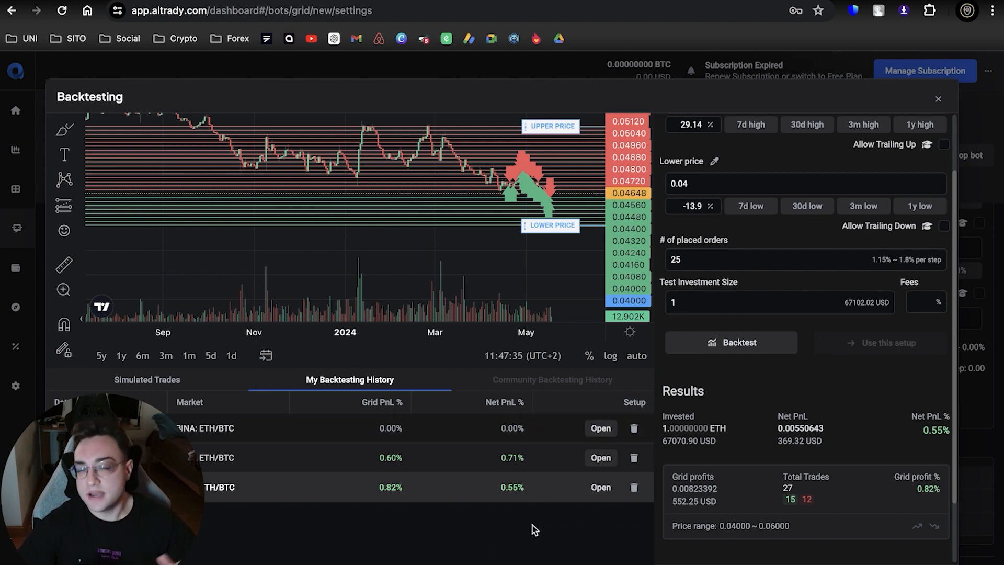
scroll(484, 504, up, 3)
drag(635, 198, 633, 347)
click(702, 335)
text(50)
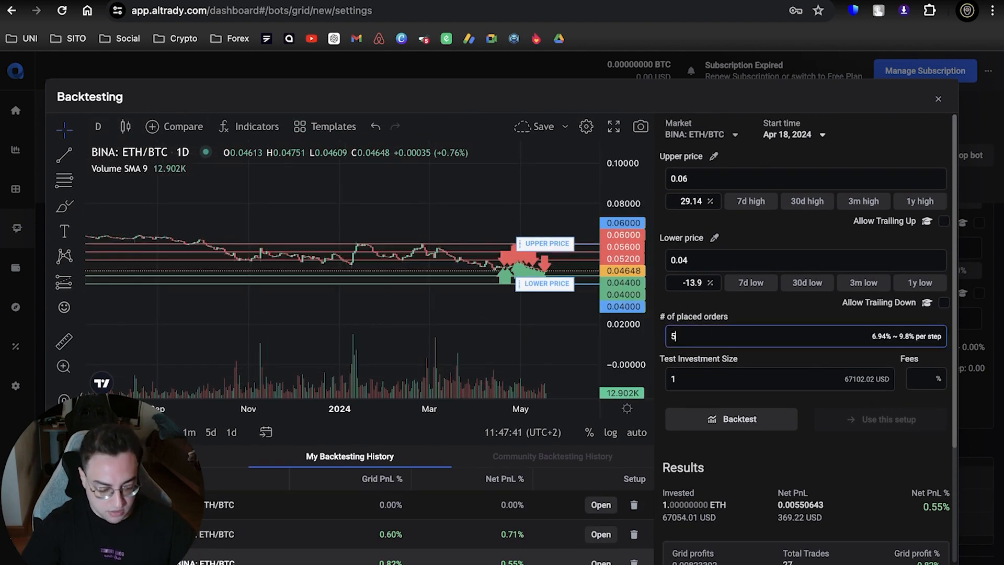
click(763, 424)
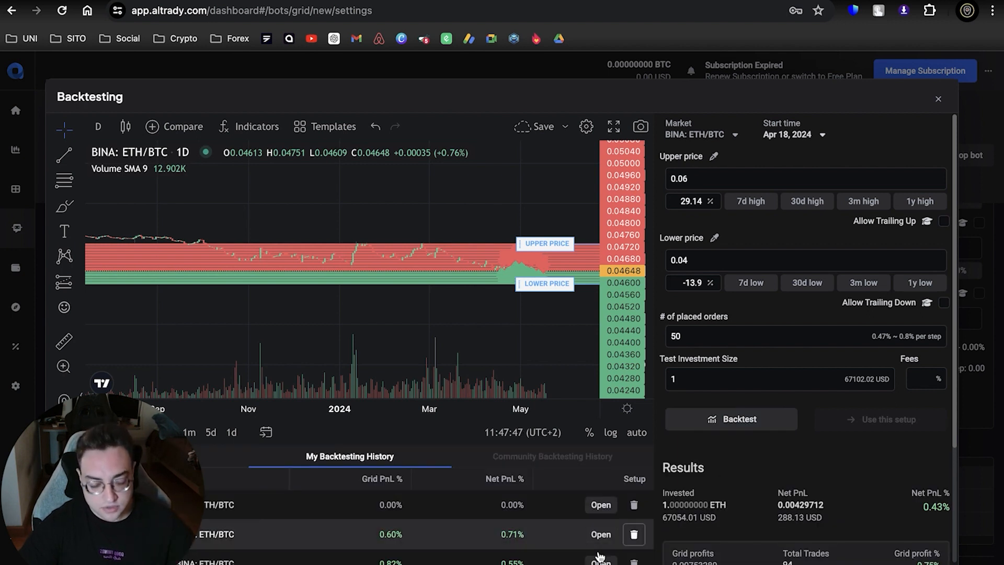
Set the number of placed orders to 100, run the backtest and compare it with the earlier runs
scroll(540, 553, down, 2)
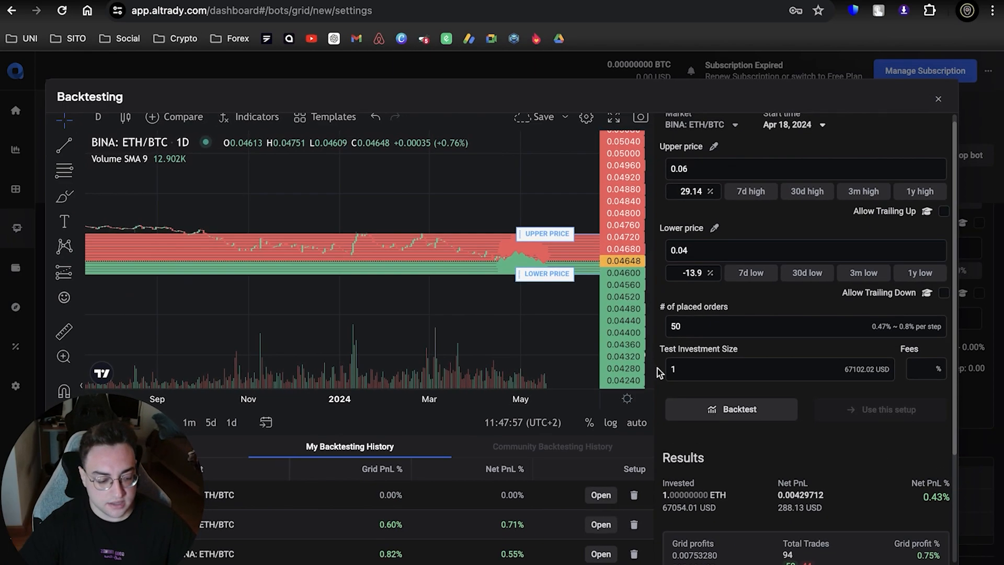
click(781, 84)
double_click(704, 321)
text(100)
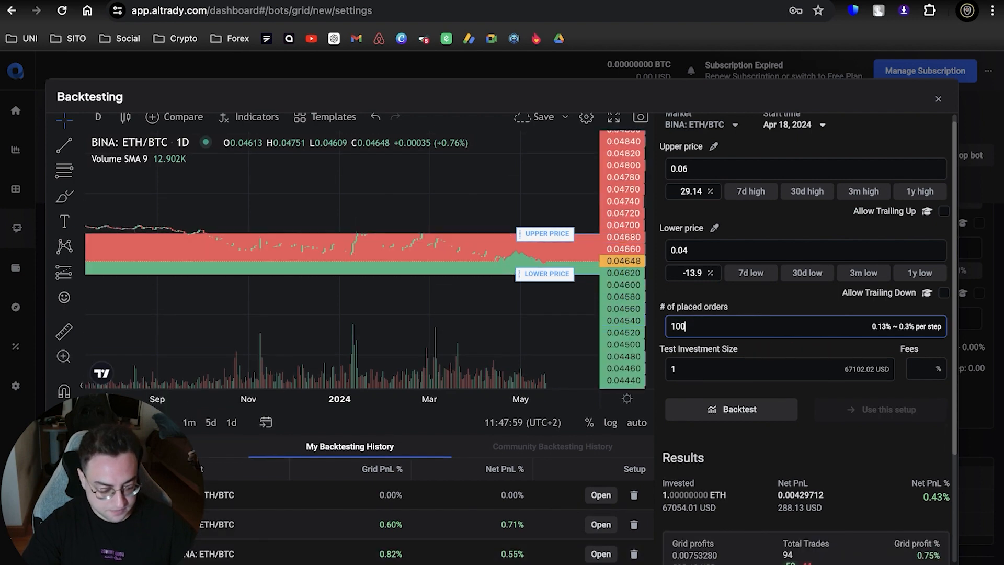
click(737, 409)
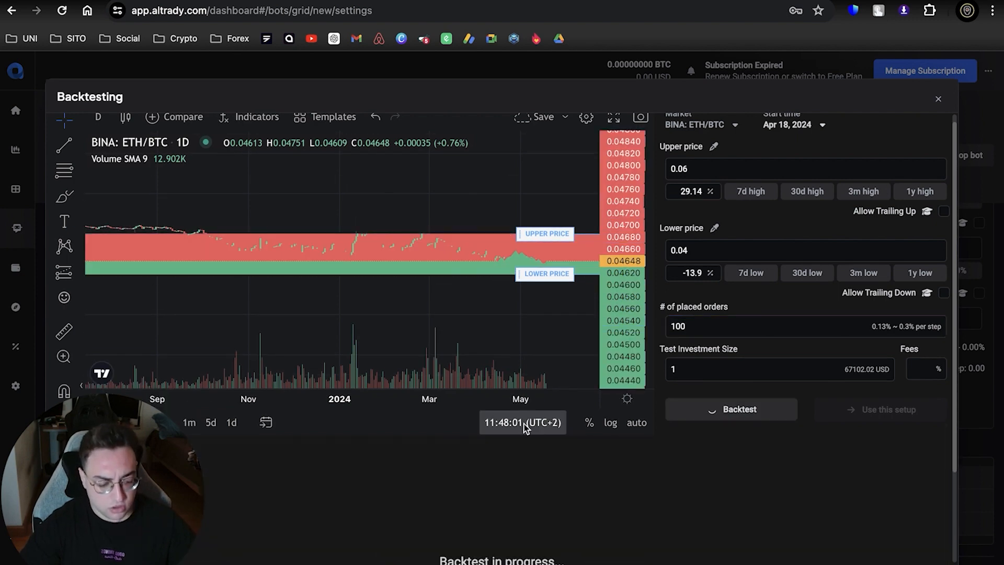
scroll(501, 486, down, 3)
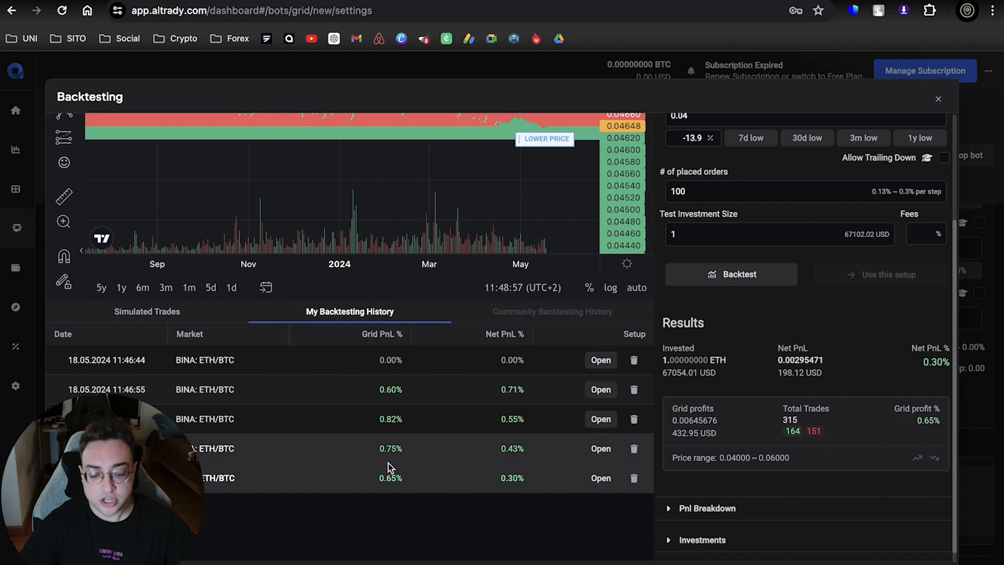
Set the backtest trading fees to 0.1%
scroll(468, 463, up, 3)
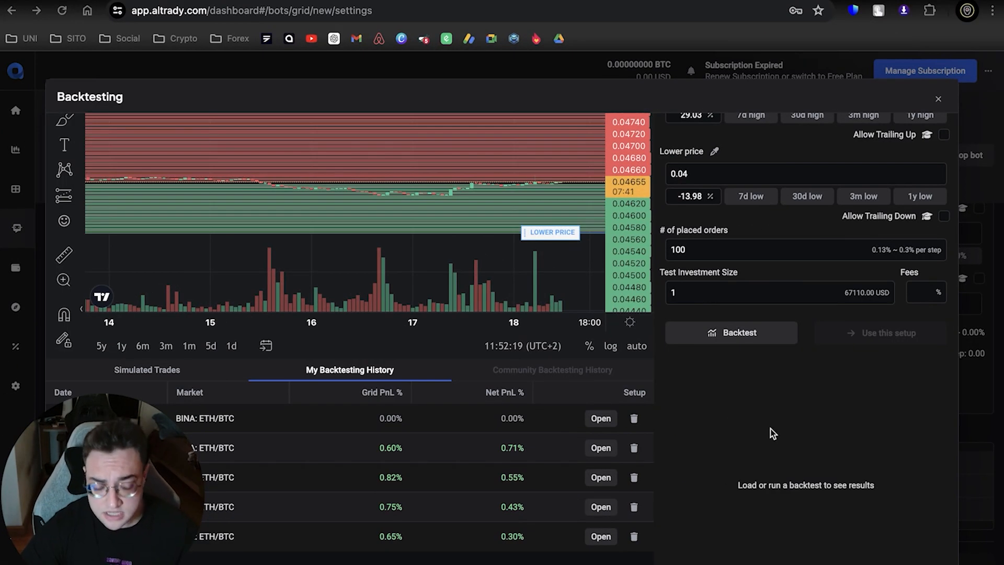
scroll(785, 460, up, 2)
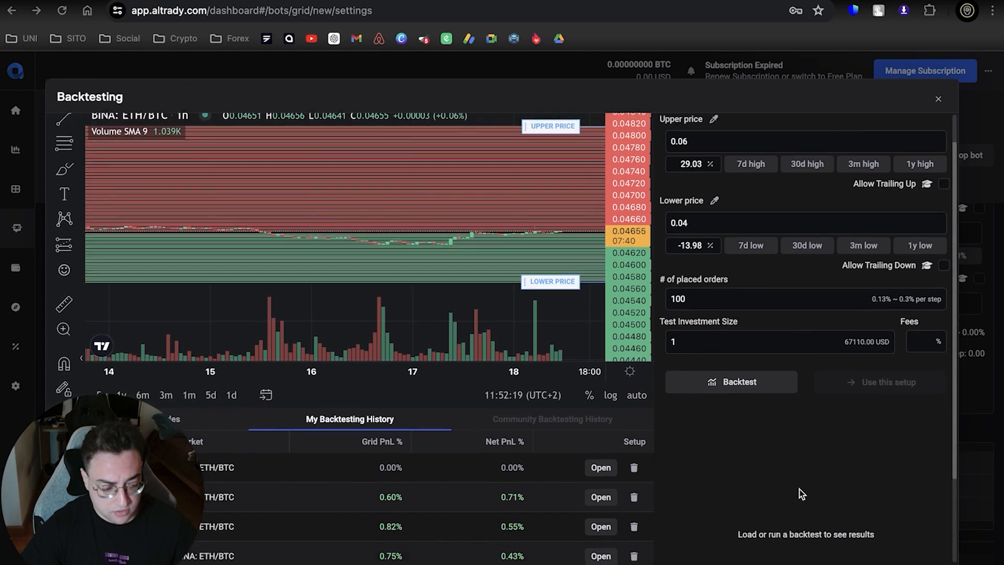
click(915, 359)
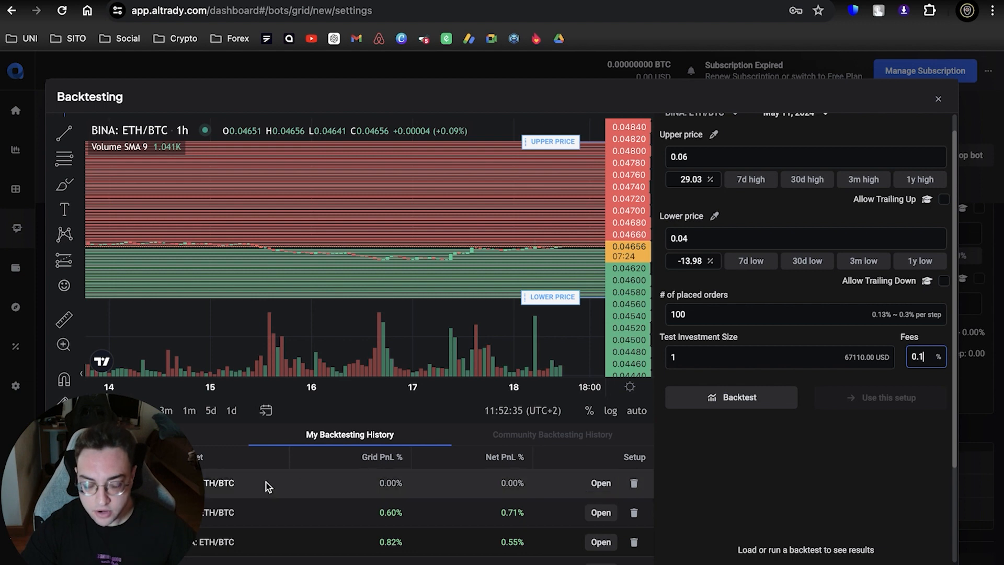
Set the number of placed orders to 12, rerun the backtest with fees included and view its entry in the history
scroll(460, 532, down, 2)
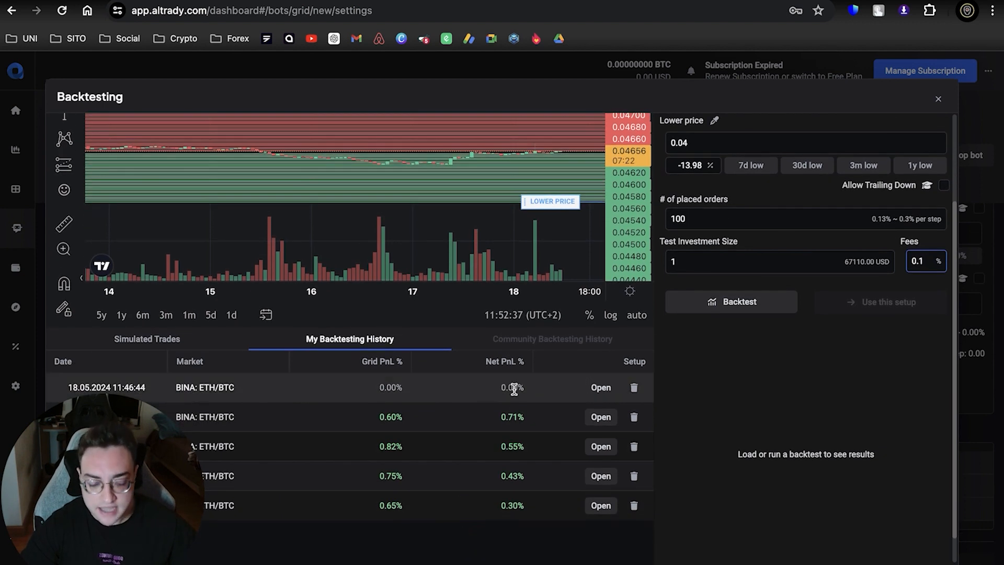
scroll(756, 347, up, 2)
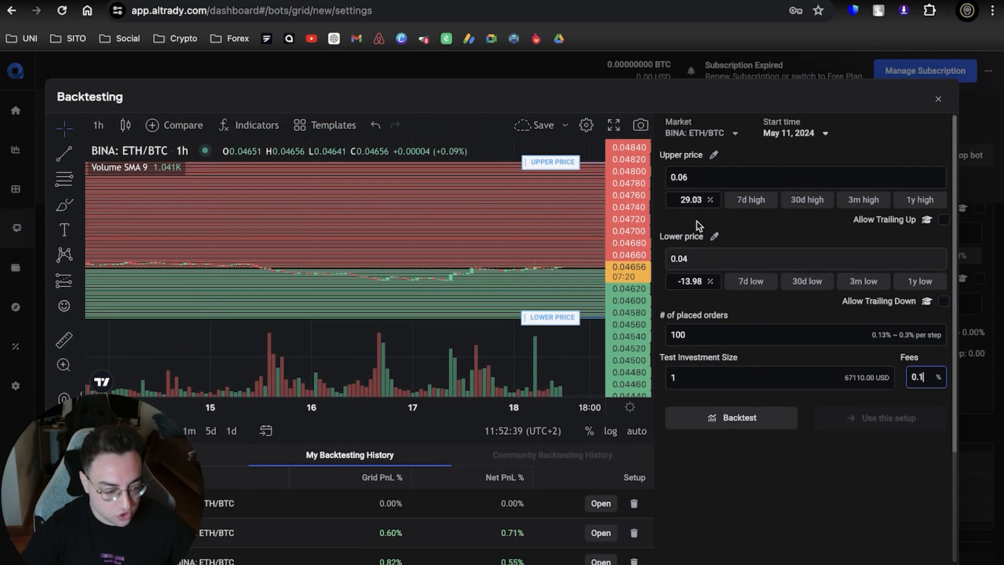
double_click(704, 329)
text(12)
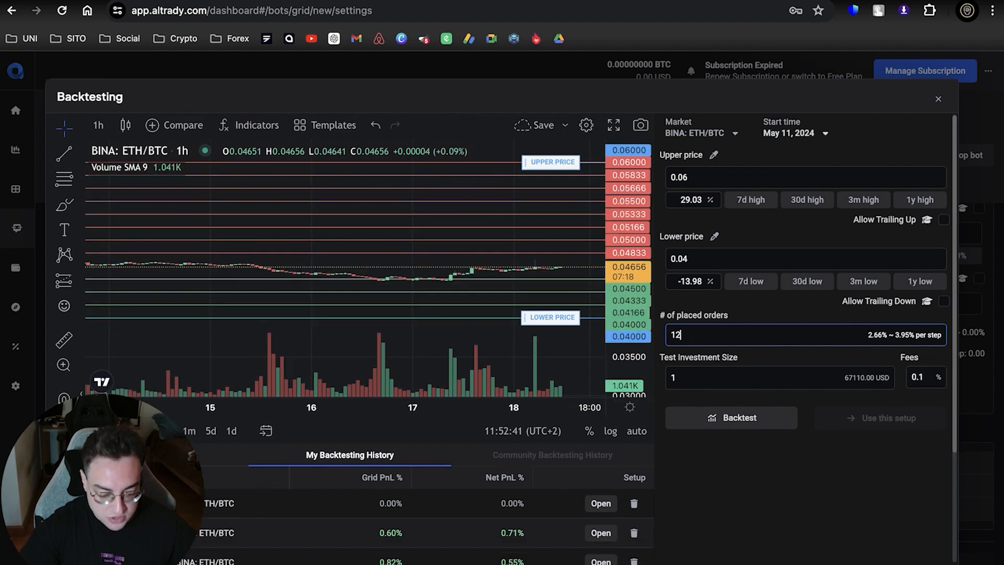
click(742, 417)
scroll(471, 489, down, 2)
scroll(470, 491, down, 1)
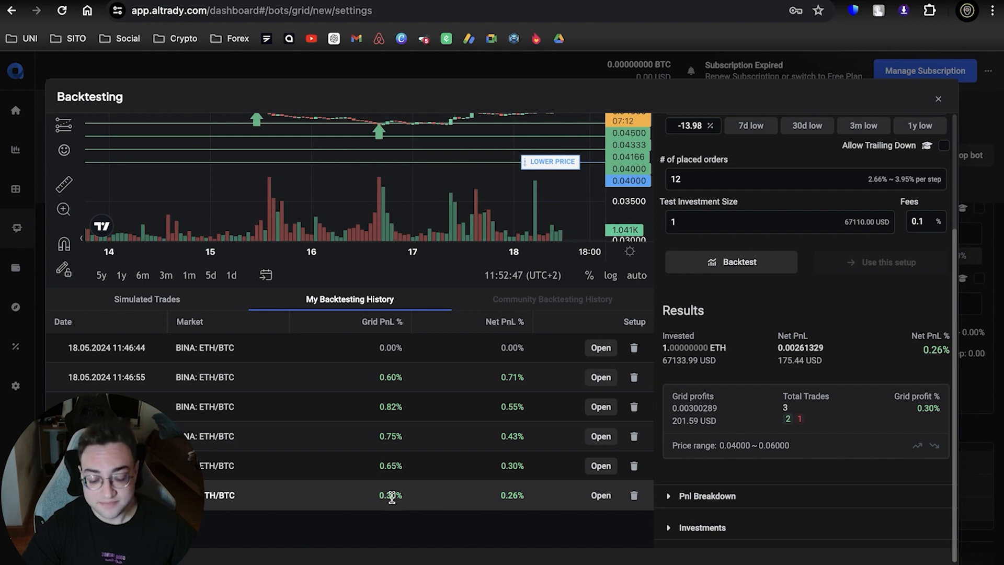
Set the number of placed orders to 25, rerun the backtest and view its entry in the backtesting history
scroll(608, 455, up, 3)
double_click(701, 337)
text(2)
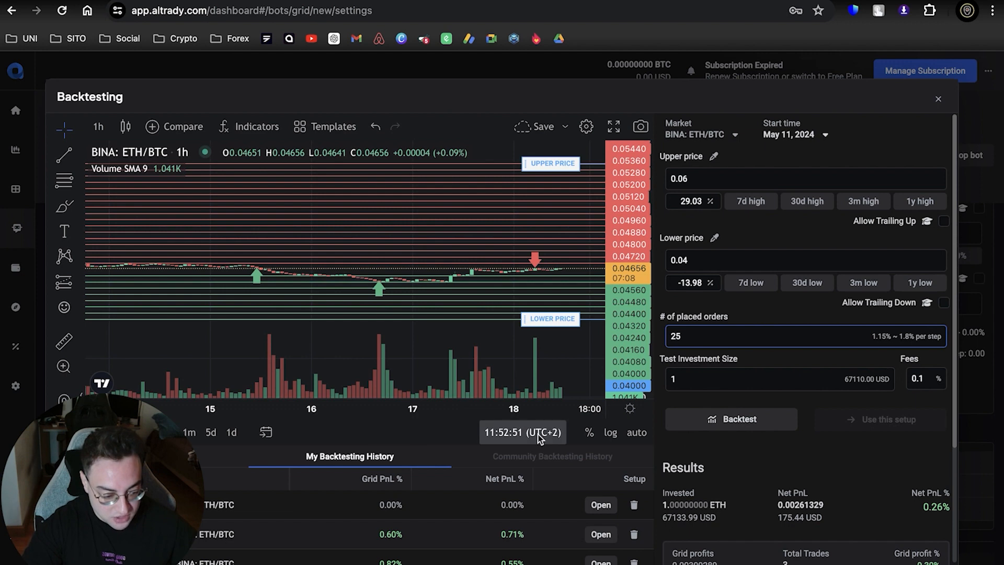
scroll(539, 432, down, 3)
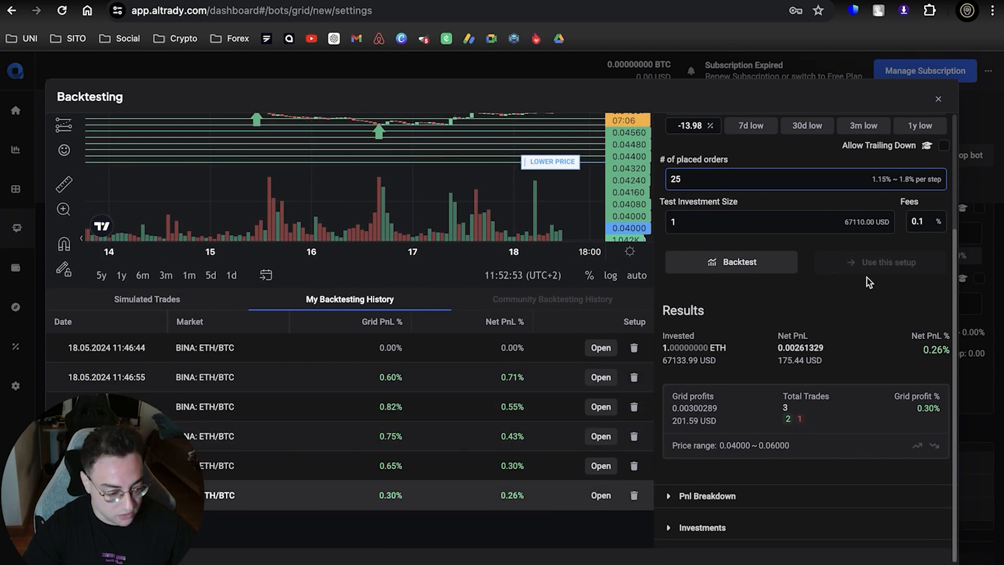
scroll(869, 283, up, 1)
click(782, 296)
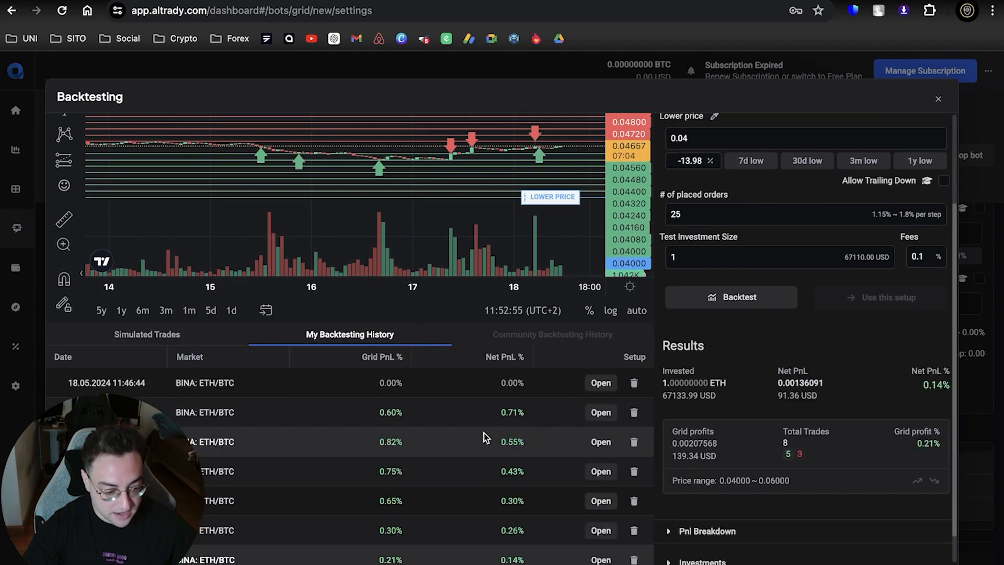
scroll(483, 437, down, 1)
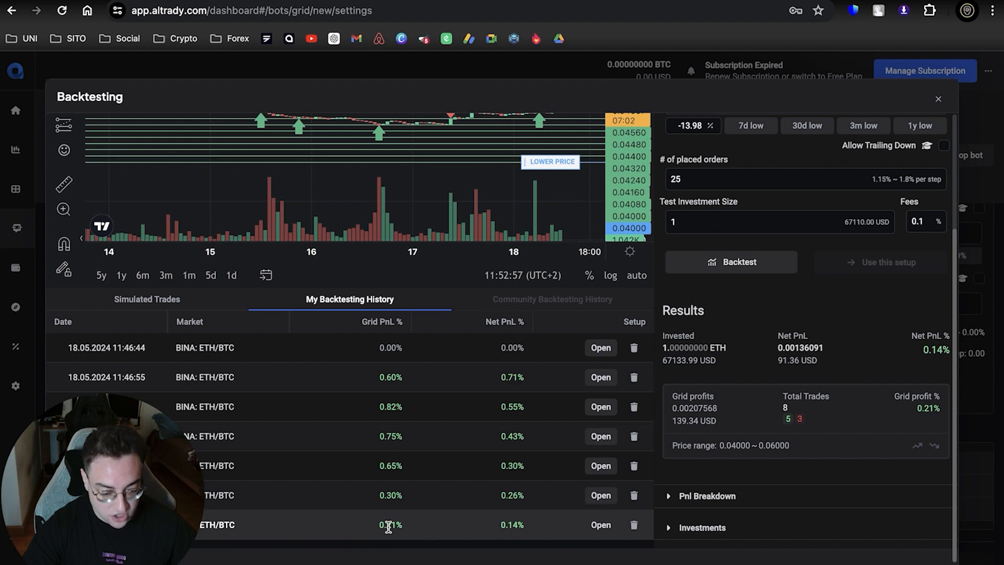
Set the number of placed orders to 50, rerun the backtest with fees and check its history entry
scroll(666, 486, up, 2)
scroll(702, 346, down, 1)
click(689, 213)
double_click(688, 208)
text(50)
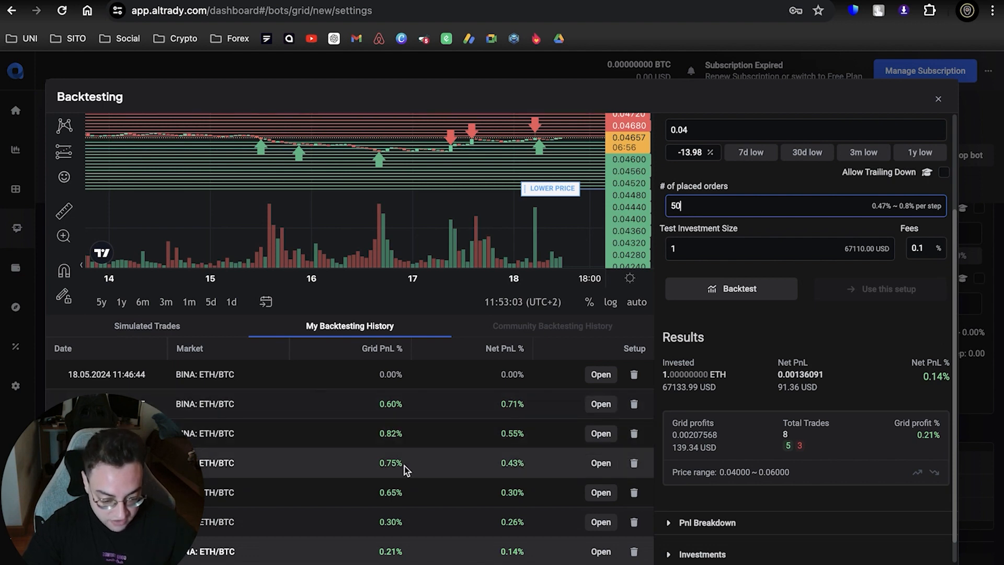
click(743, 290)
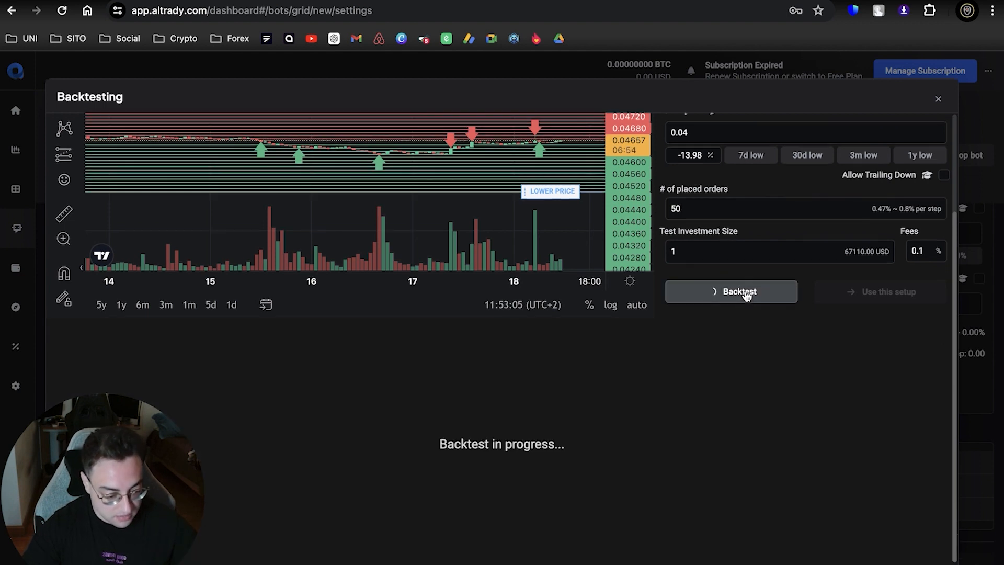
scroll(473, 488, down, 1)
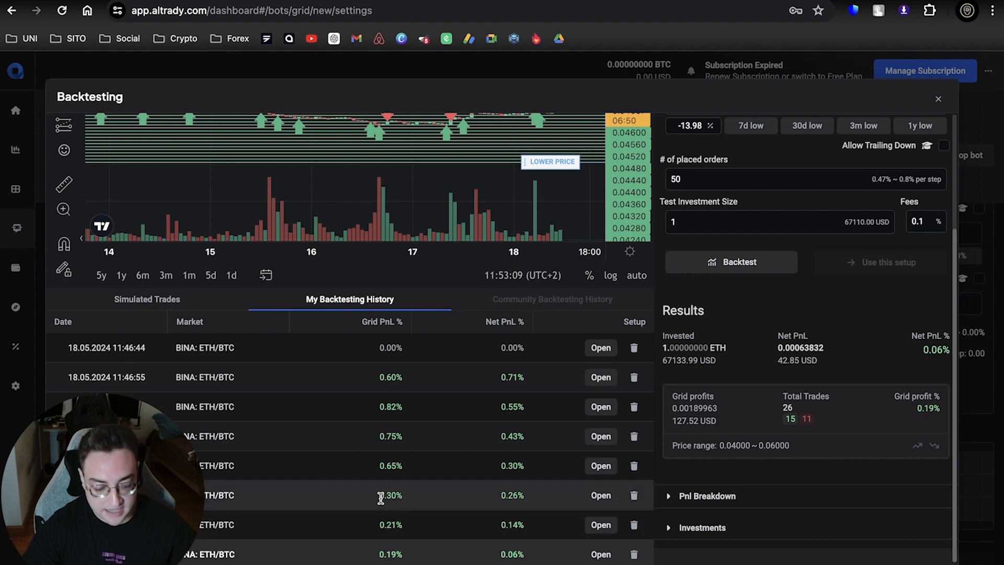
Set the number of placed orders to 100, rerun the backtest and compare it with the other fee-inclusive runs
scroll(578, 538, up, 3)
double_click(711, 295)
text(100)
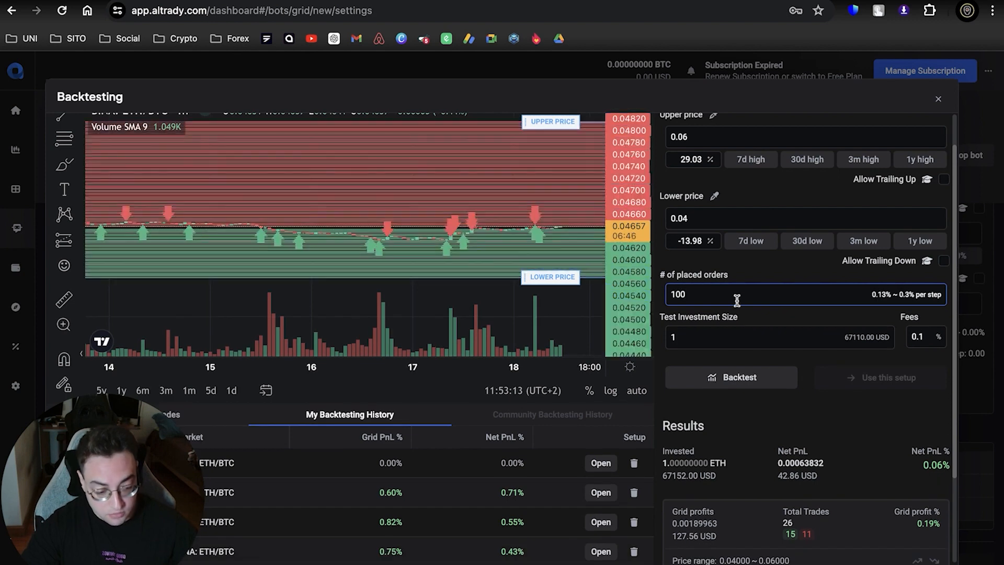
scroll(742, 303, down, 2)
click(746, 266)
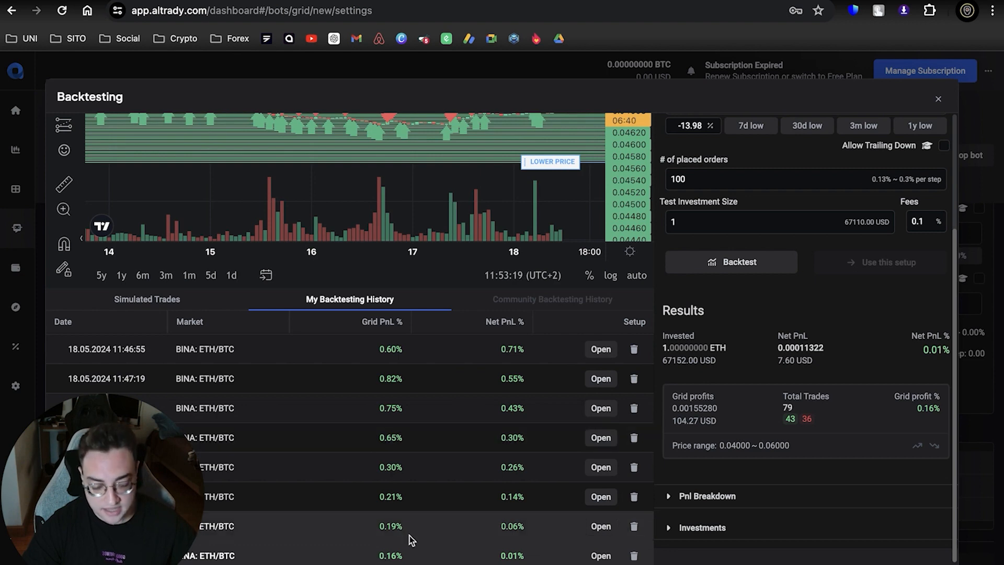
scroll(795, 285, up, 1)
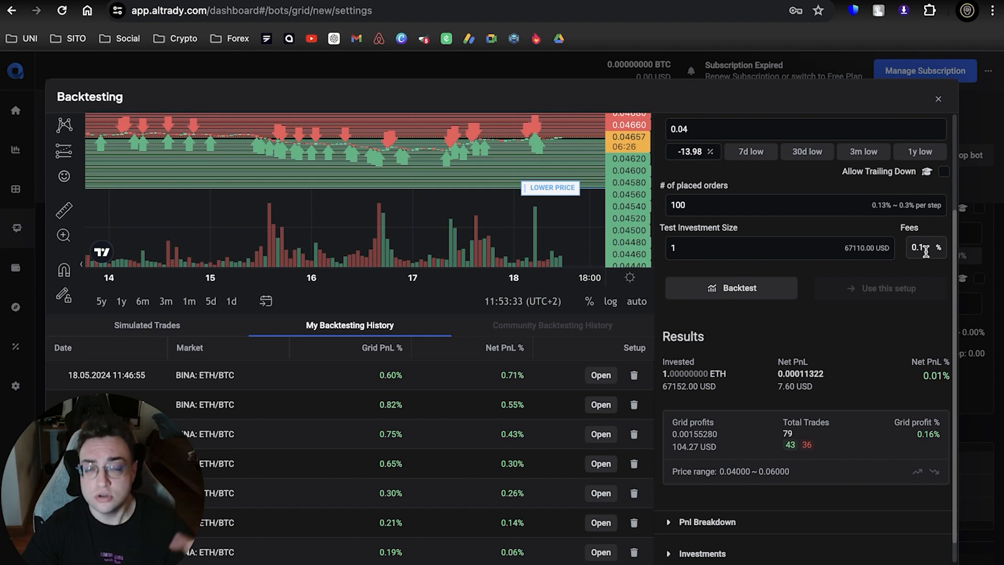
scroll(539, 431, down, 1)
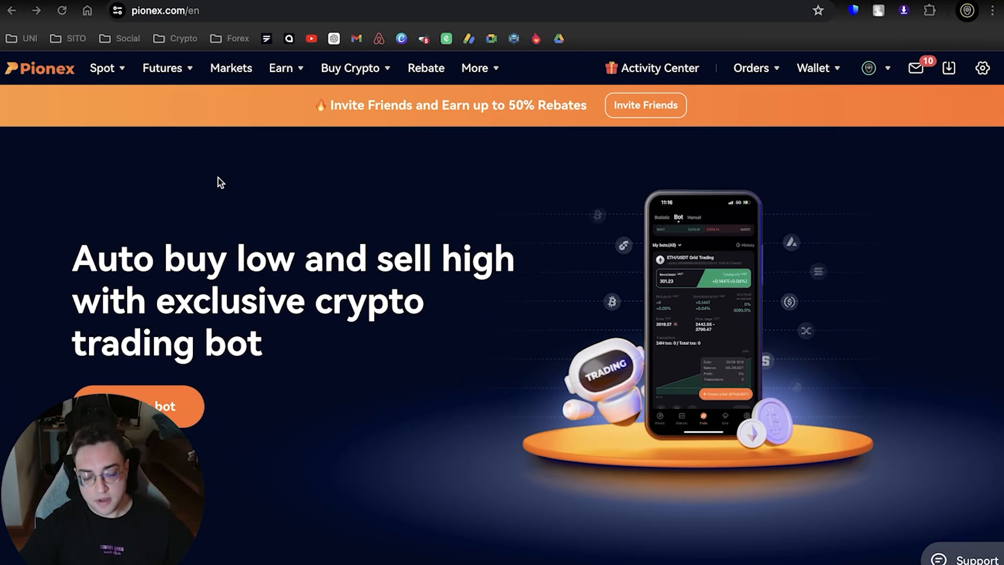
In Pionex, go to futures trading and start a new Futures Grid bot for the ETH/BTC Perp pair
mouse_move(173, 70)
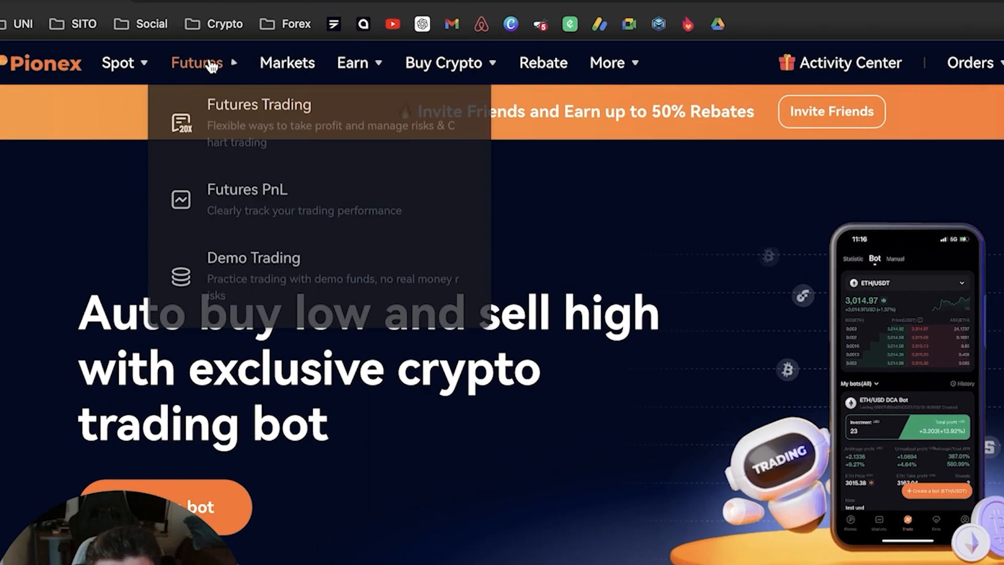
click(260, 139)
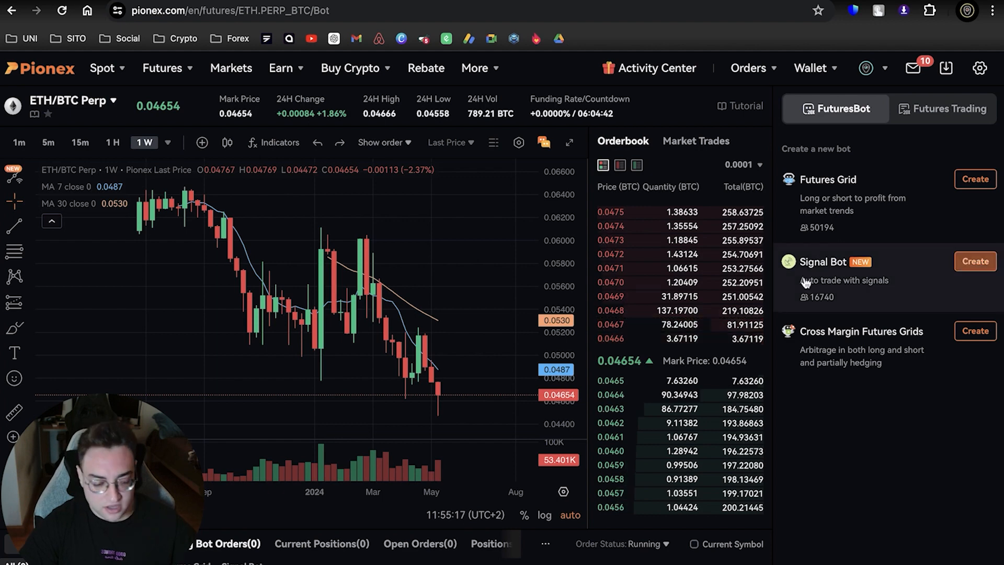
click(858, 202)
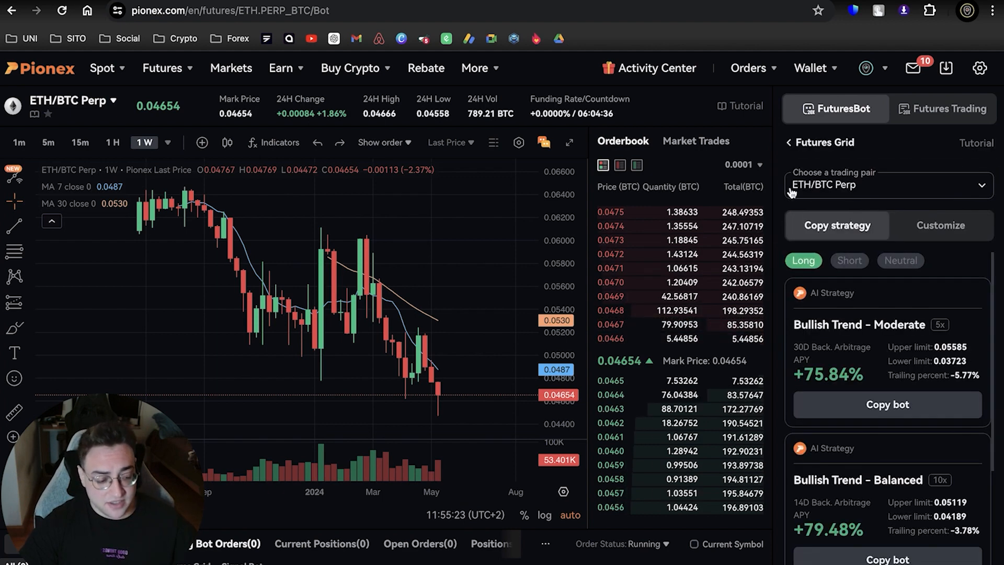
click(873, 188)
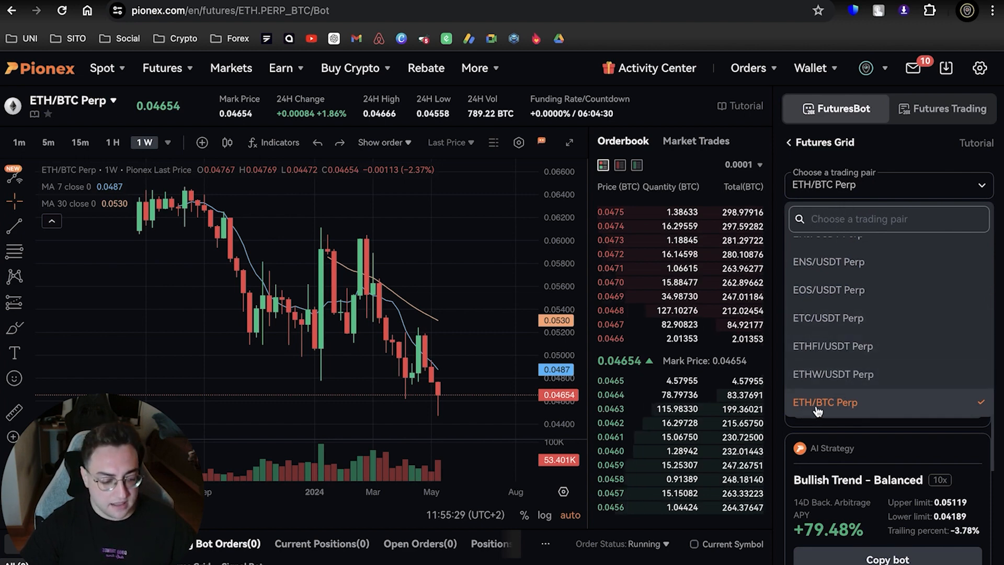
click(837, 405)
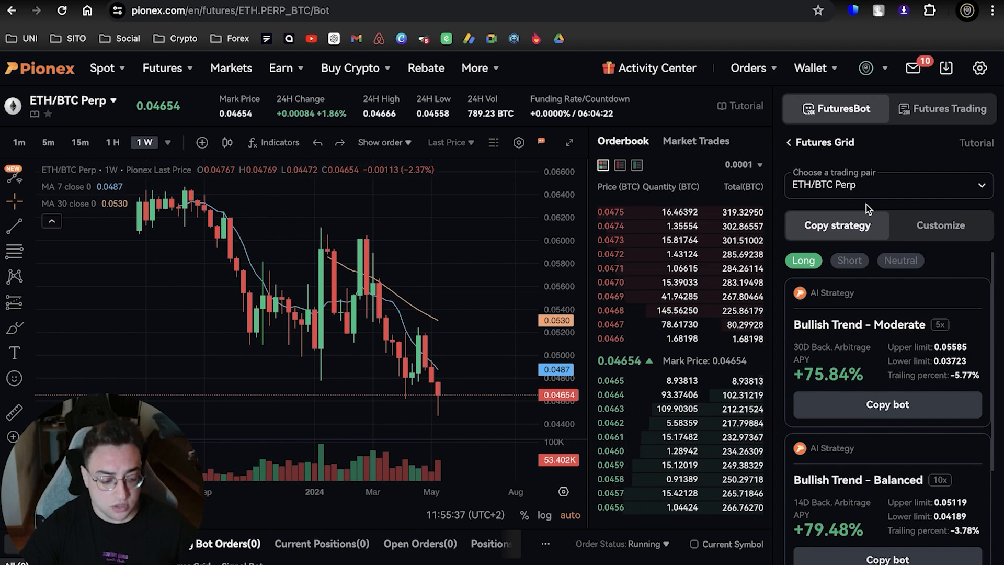
Review the limits, leverage and backtested APY of the Long AI strategies from Moderate to Aggressive
scroll(823, 380, down, 1)
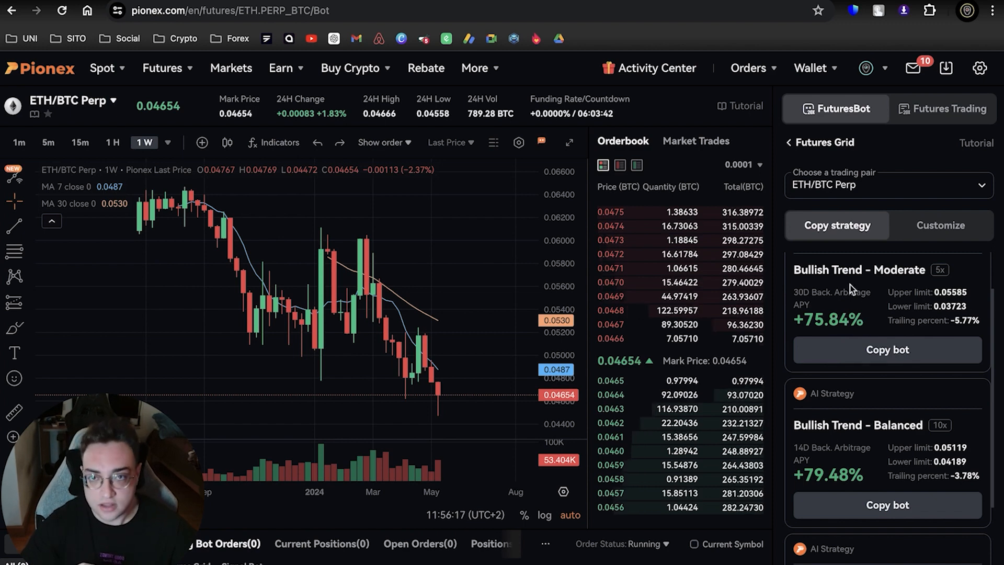
scroll(862, 332, down, 3)
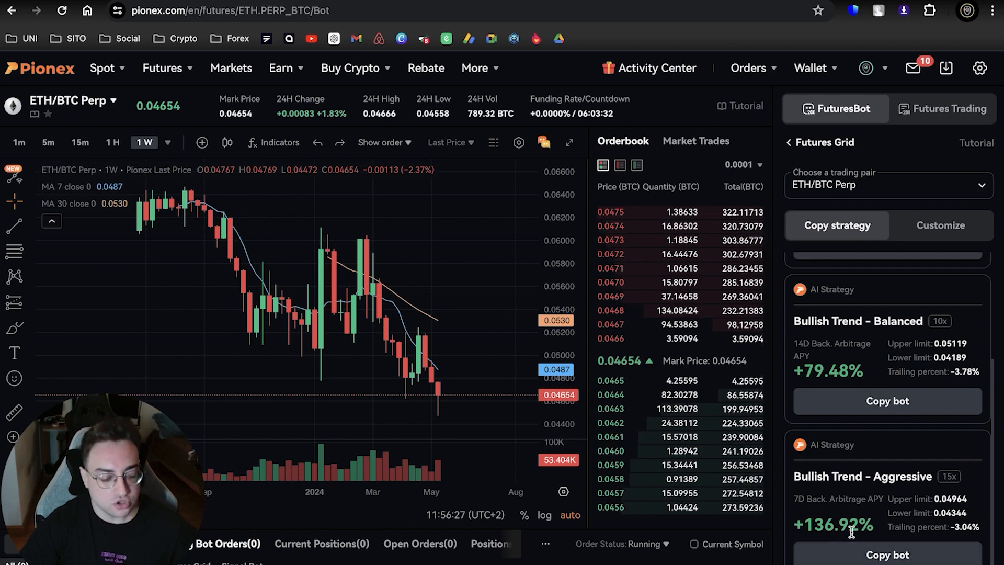
scroll(865, 486, up, 3)
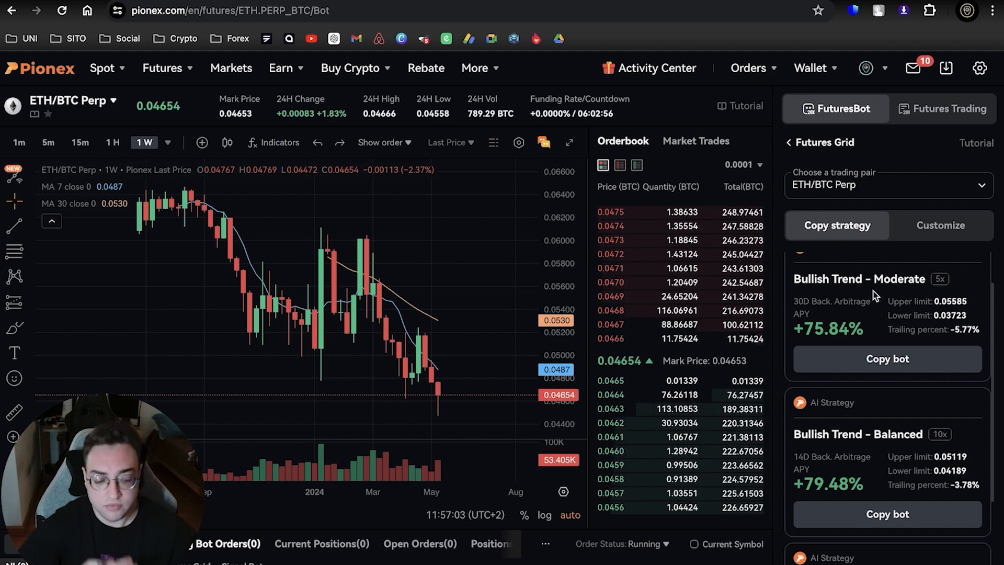
scroll(878, 313, up, 2)
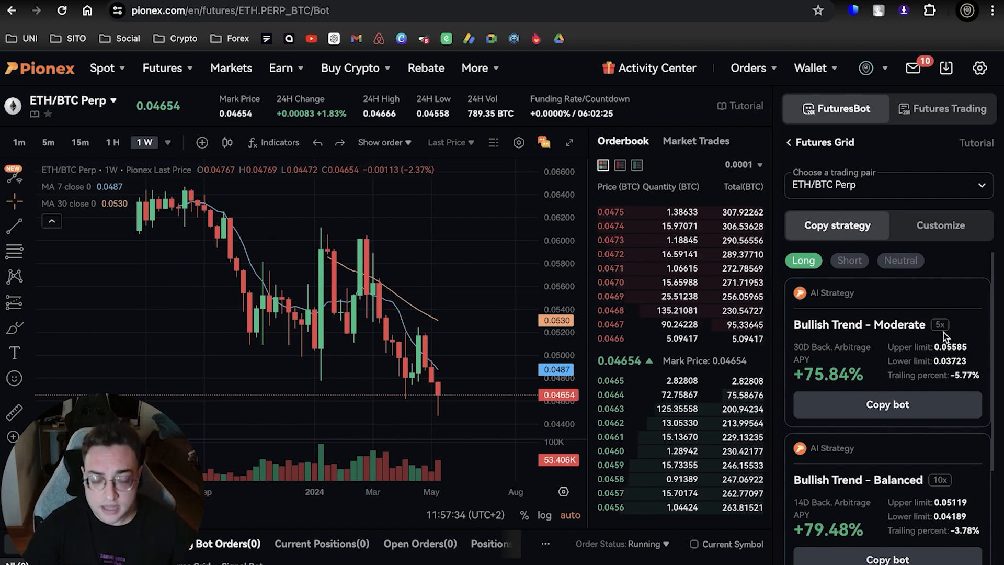
Compare the Short and Neutral AI strategies with the Long ones and return to Long
click(848, 260)
click(899, 261)
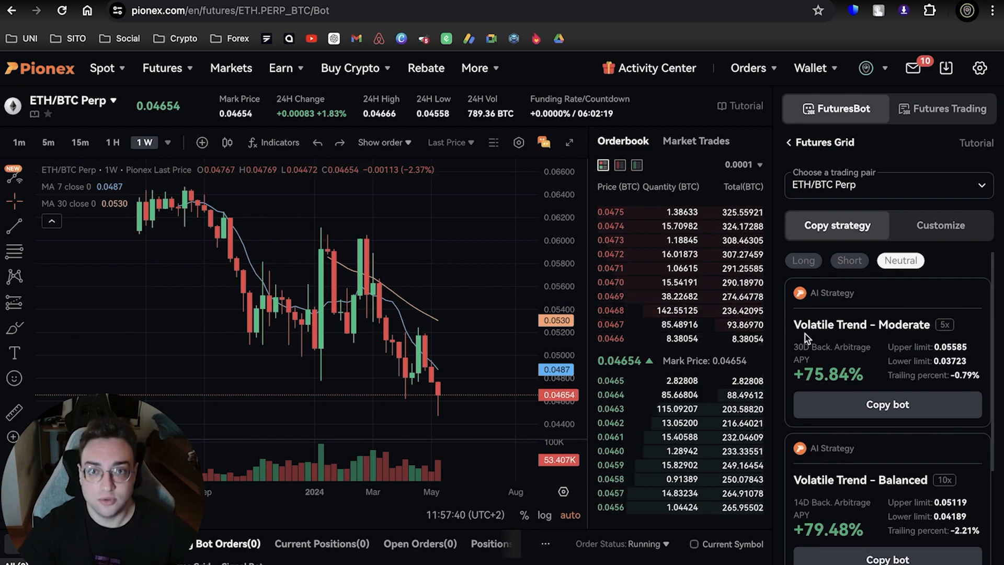
click(853, 265)
click(804, 262)
click(850, 262)
click(817, 264)
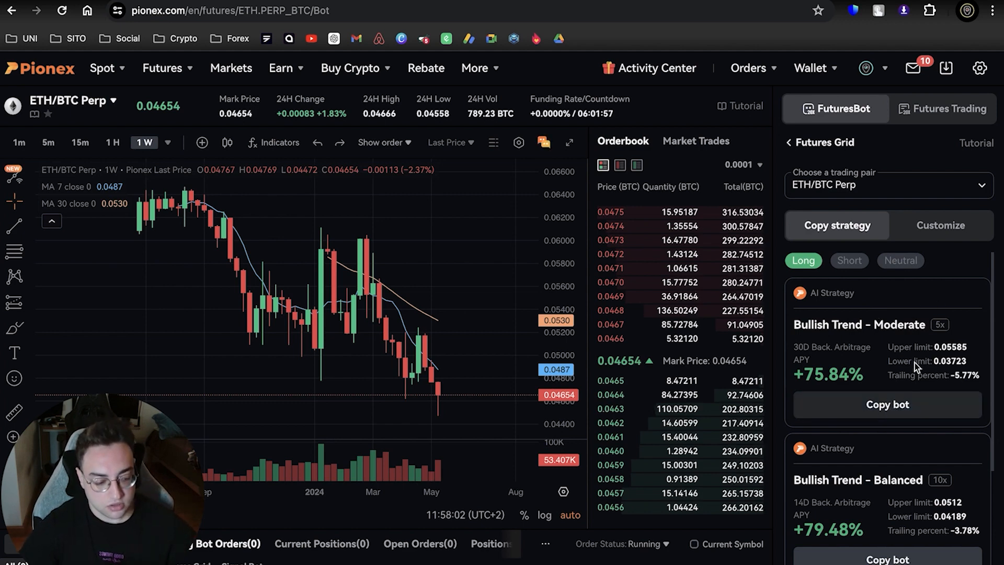
Open the Bullish Trend - Moderate strategy for customization and examine its price range, grid quantity and investment settings
click(912, 405)
scroll(918, 353, down, 3)
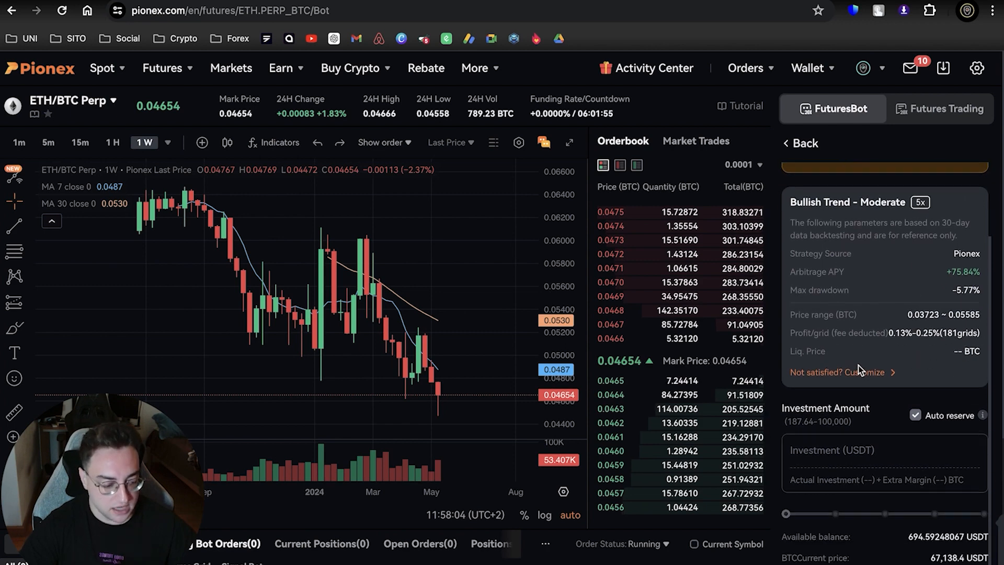
click(822, 376)
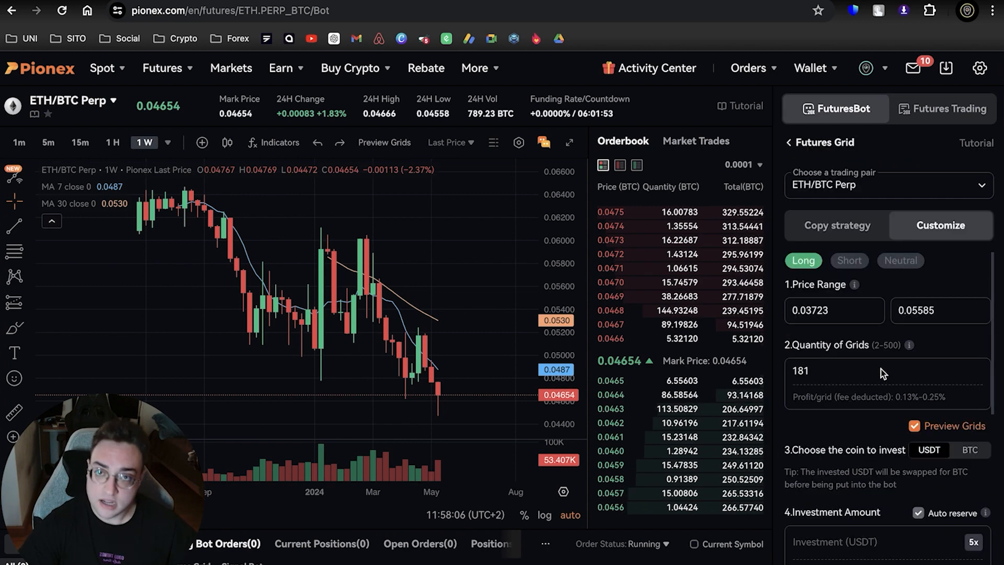
scroll(896, 332, down, 2)
scroll(895, 331, up, 1)
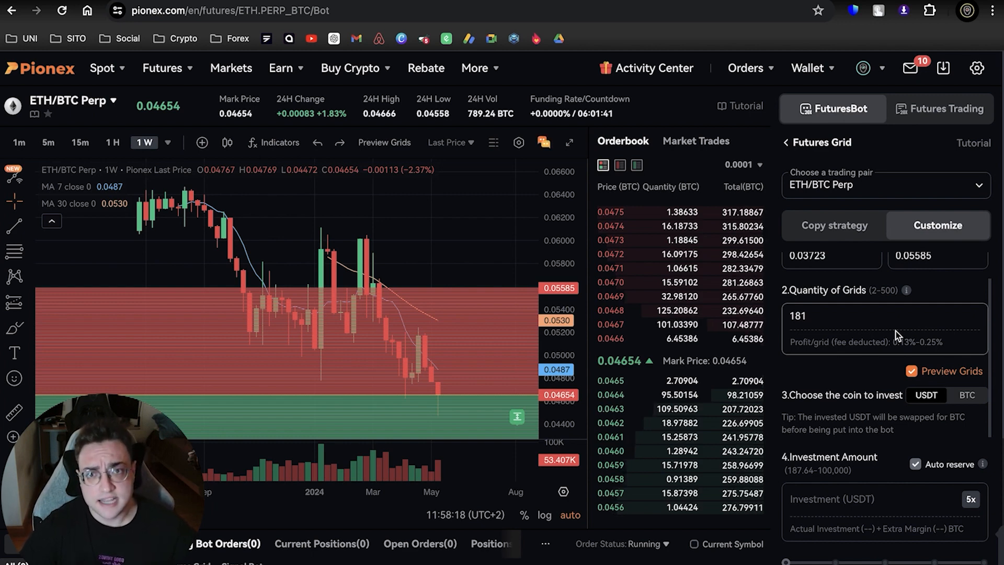
scroll(872, 377, down, 2)
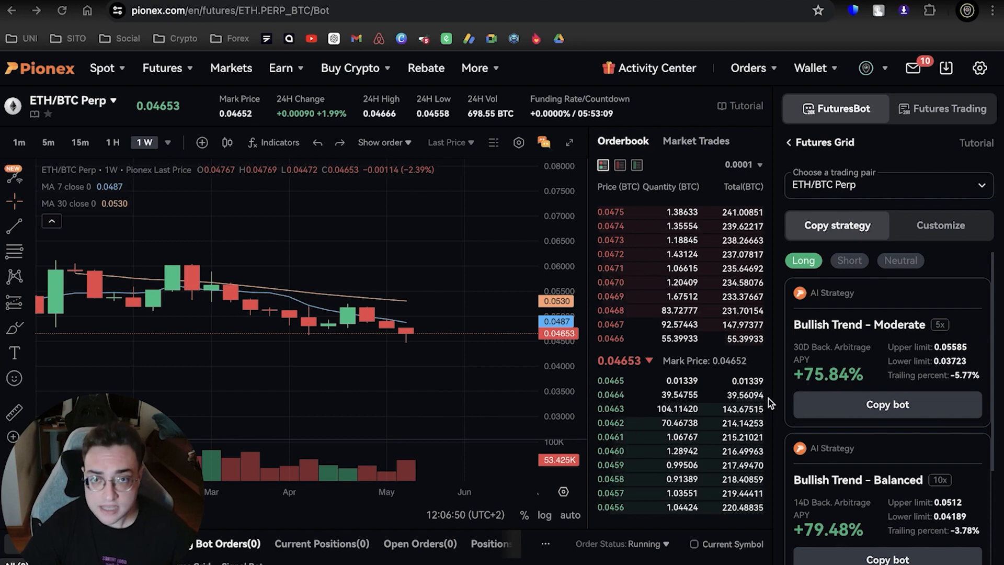
Load the Bullish Trend - Moderate strategy into the custom grid settings and review its grids, leverage and price range
click(897, 413)
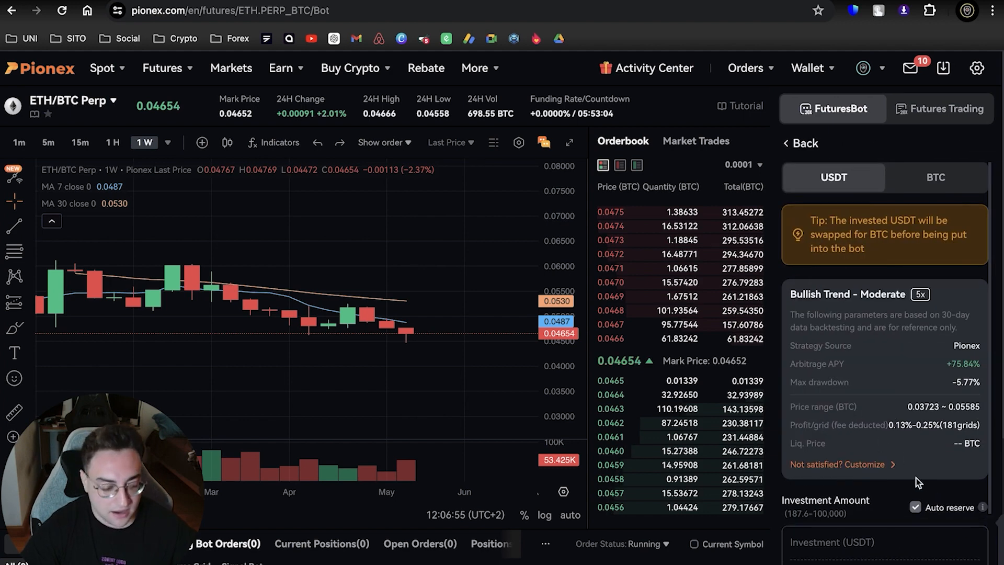
click(862, 465)
scroll(858, 397, down, 1)
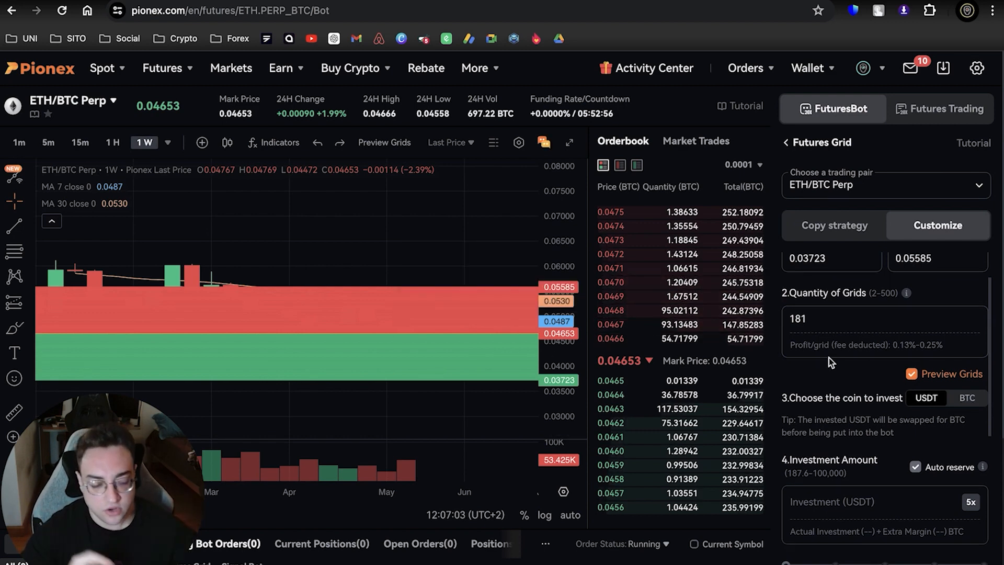
scroll(829, 358, up, 1)
scroll(889, 377, down, 3)
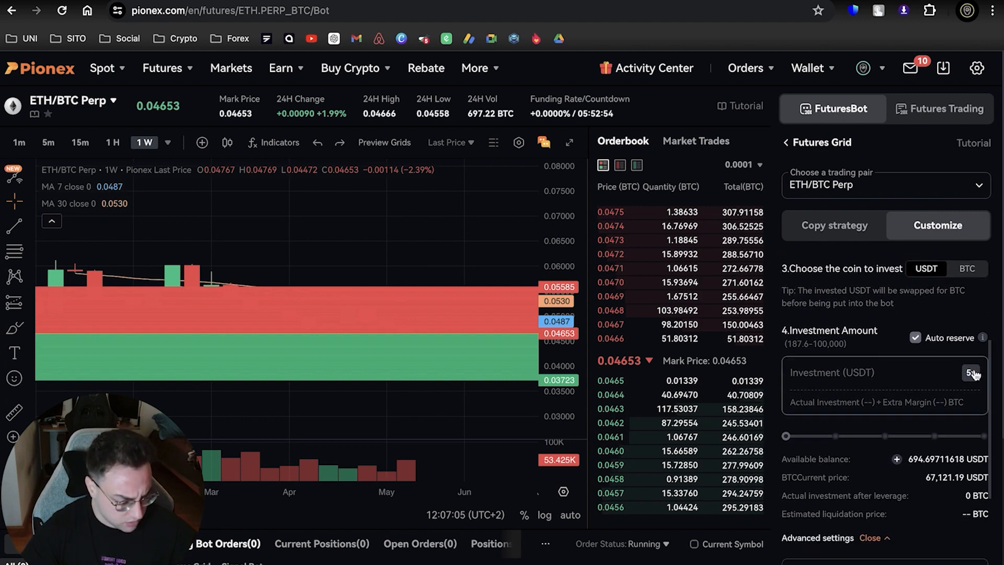
scroll(903, 328, up, 2)
scroll(902, 327, up, 1)
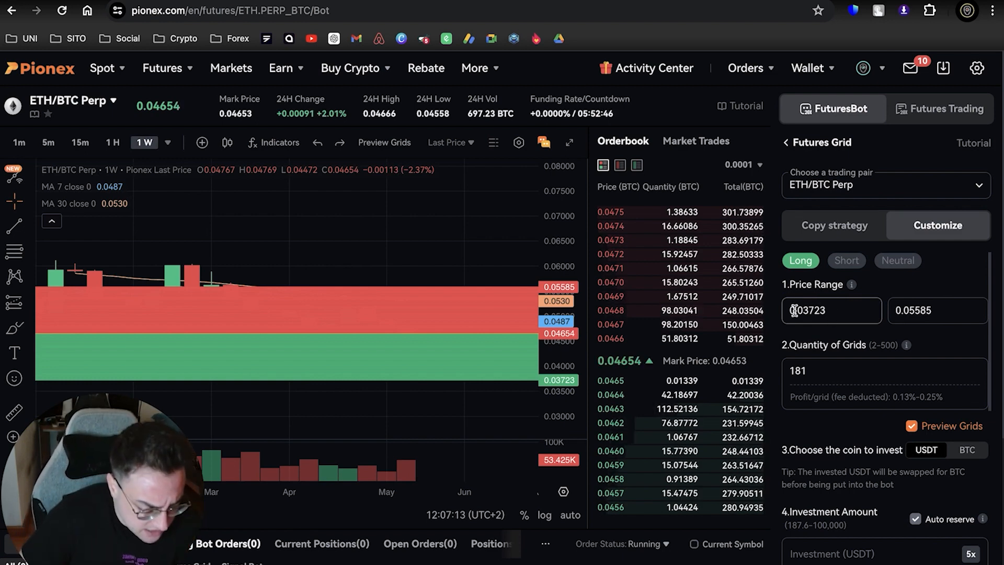
Measure the price distance between the grid's upper and lower limits on the chart
shift+click(387, 283)
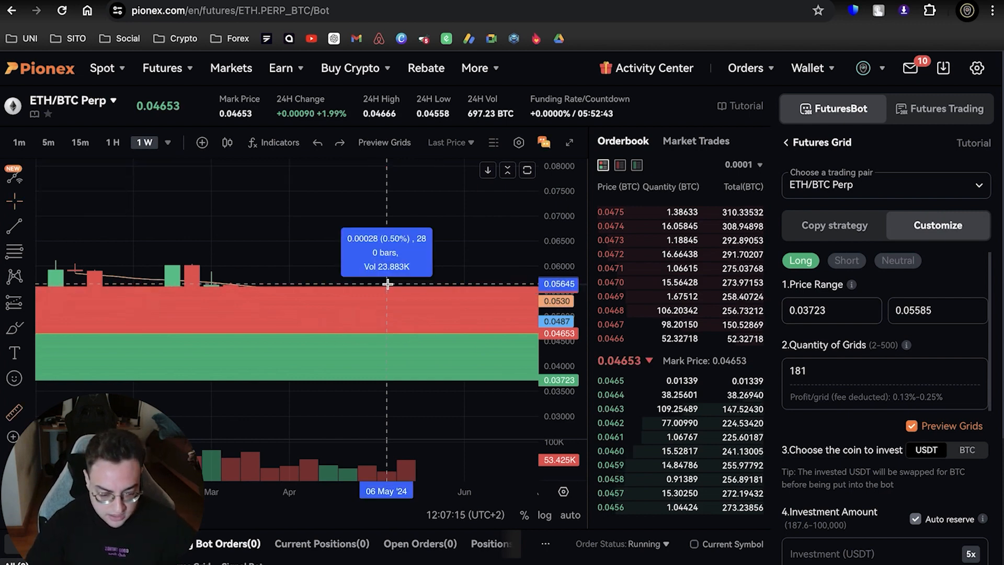
click(452, 379)
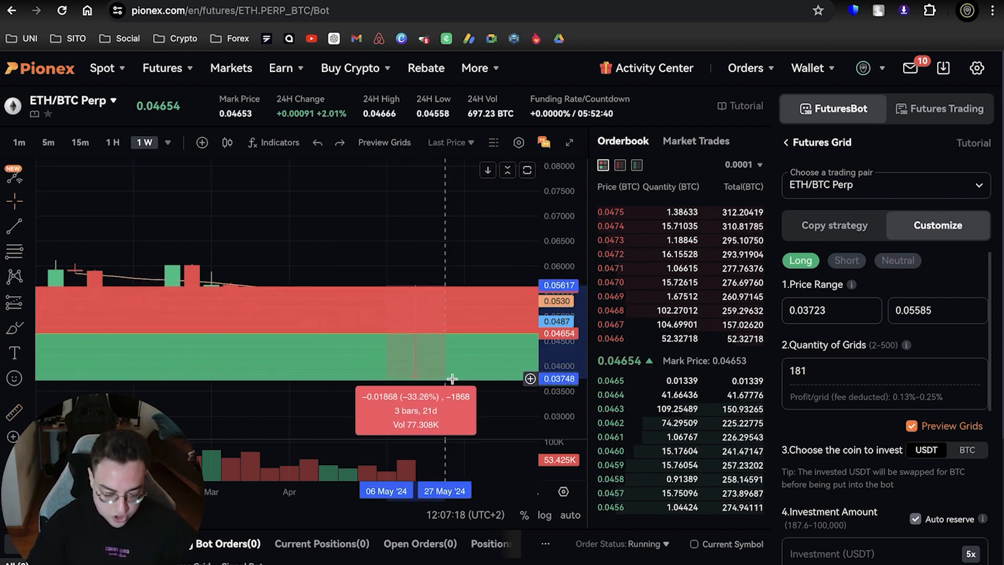
click(453, 380)
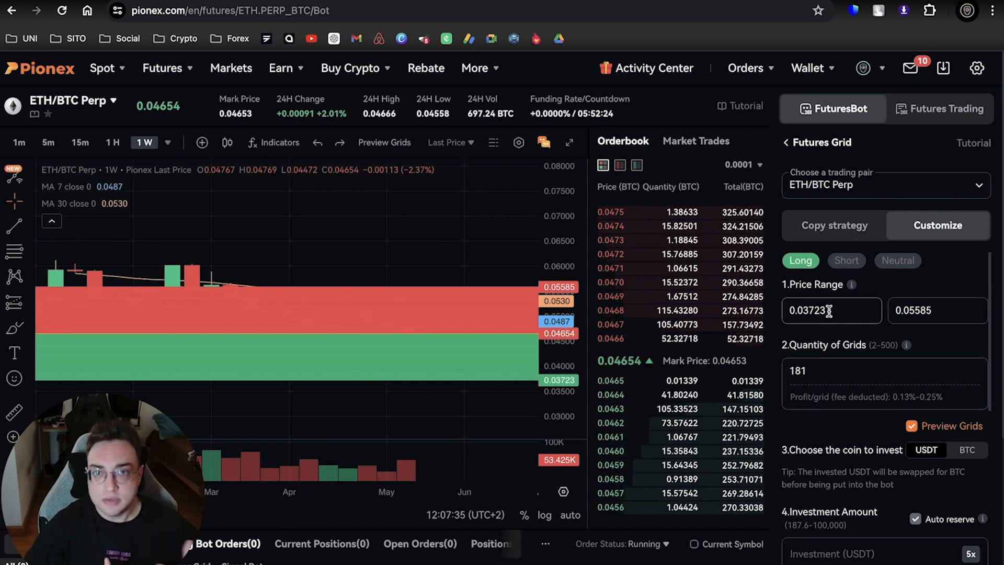
Set the grid's price range to 0.04–0.05 and the quantity of grids to 120
double_click(807, 310)
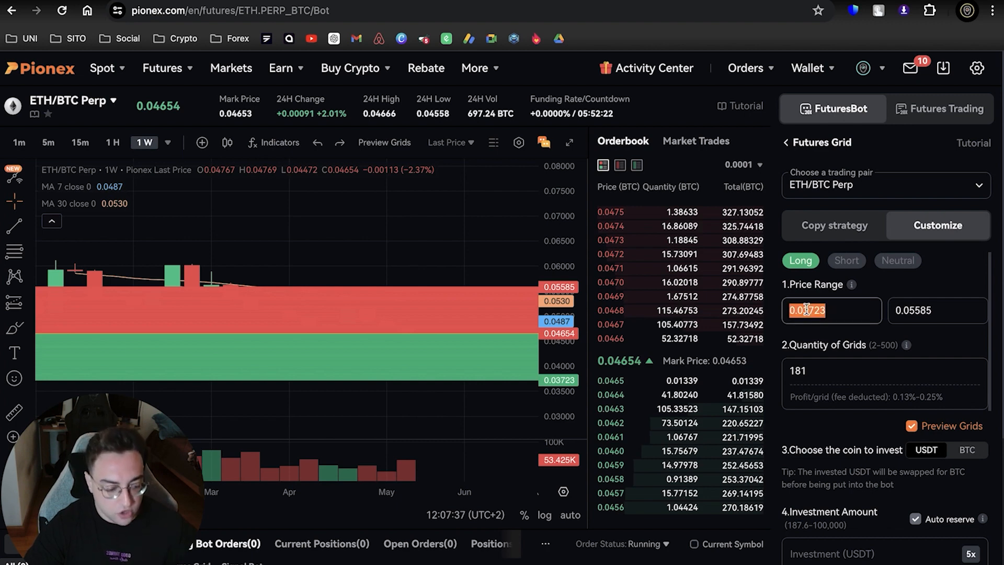
text(0.04)
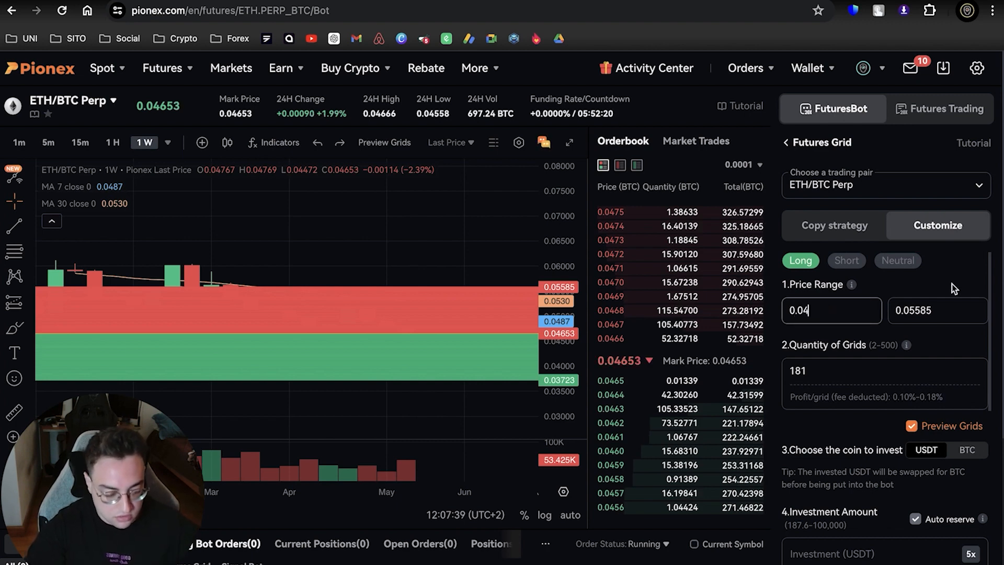
double_click(915, 310)
text(0)
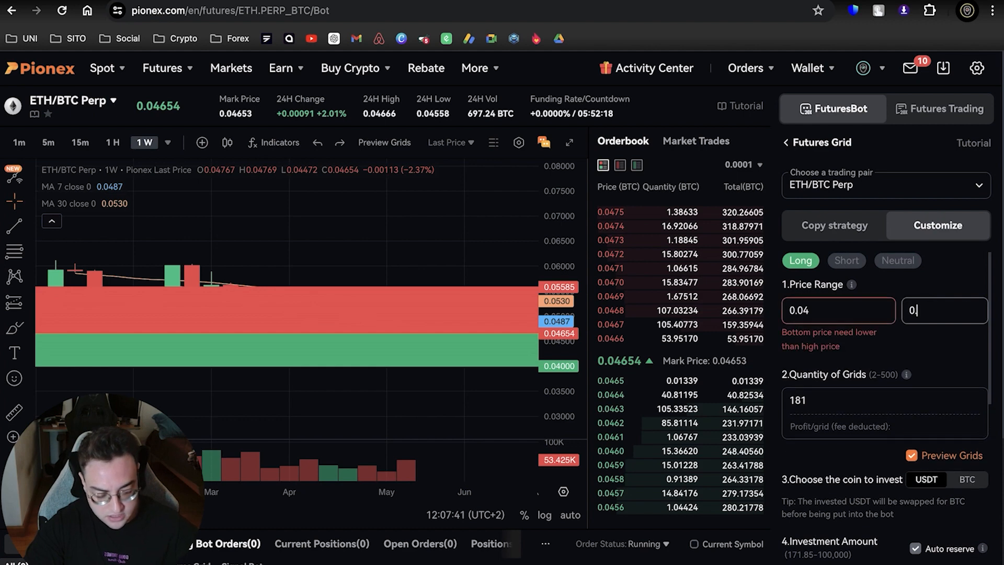
text(.05)
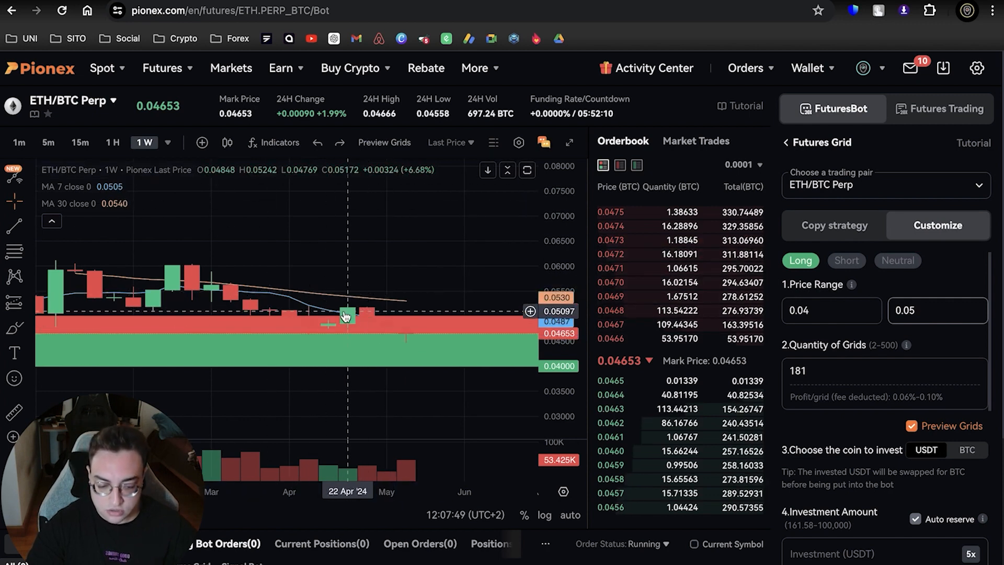
double_click(814, 371)
text(120)
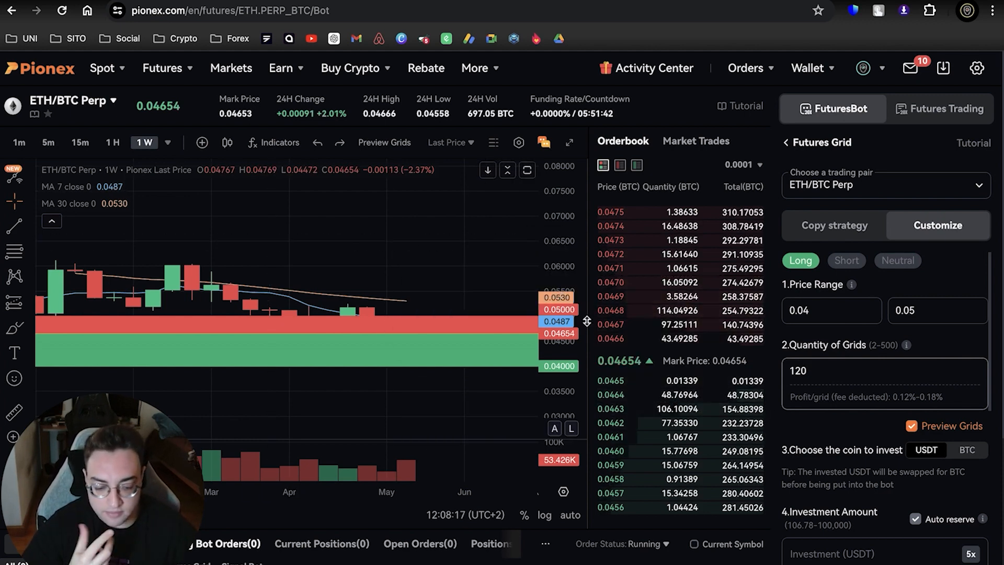
Switch the chart to the 1-hour timeframe and examine the spacing of the previewed grid lines against the candles
drag(565, 373, 552, 211)
drag(461, 282, 425, 204)
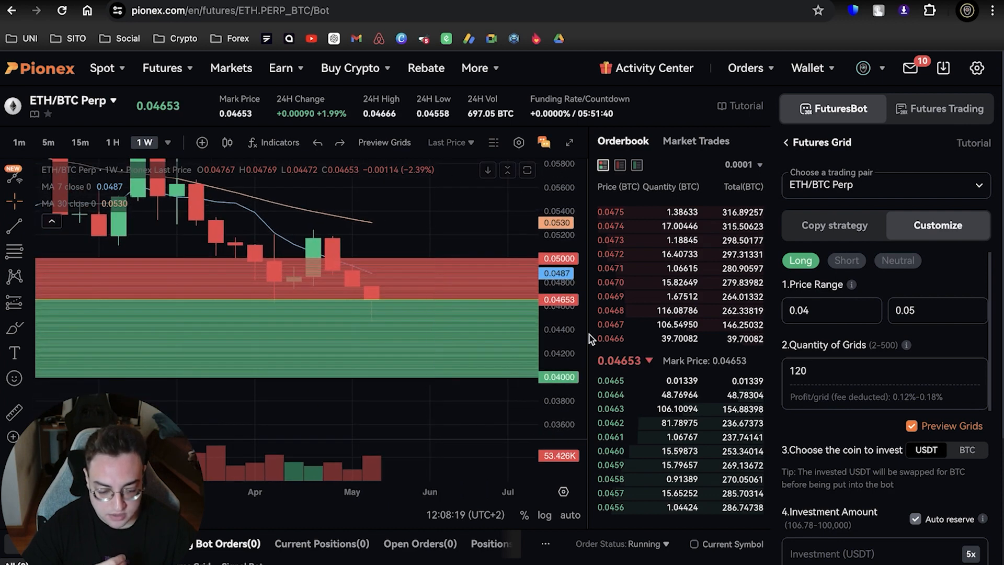
click(113, 143)
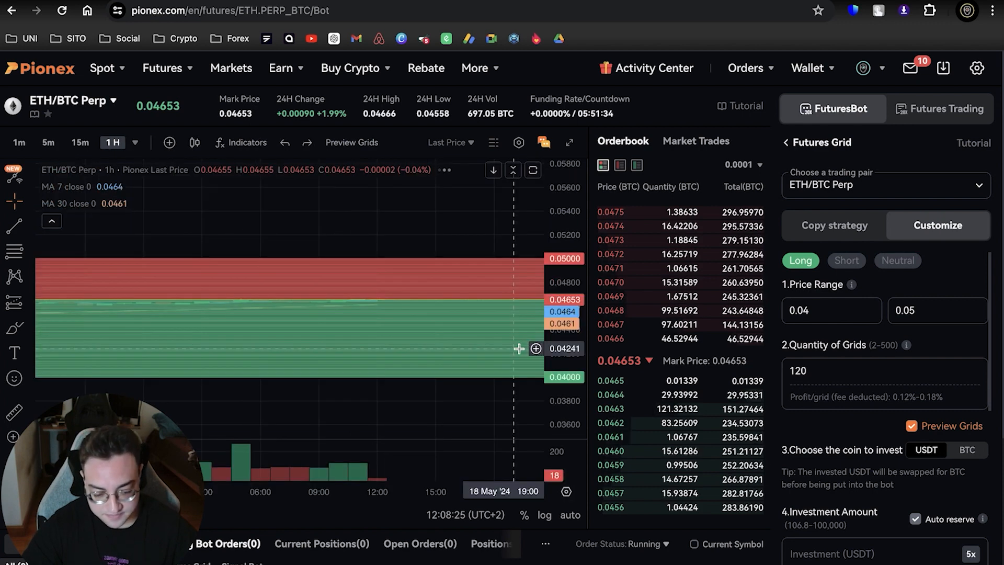
drag(577, 380, 578, 232)
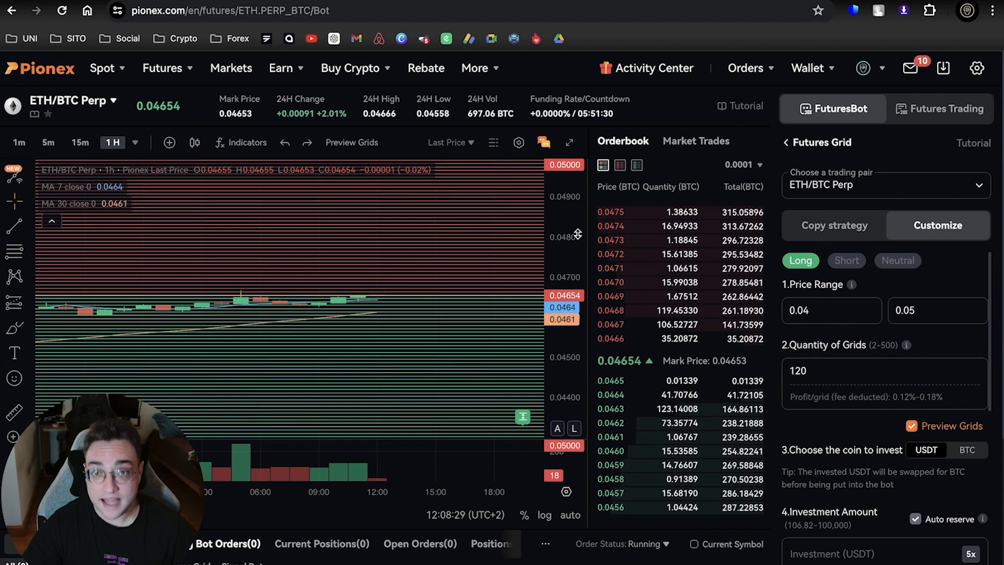
drag(561, 401, 560, 164)
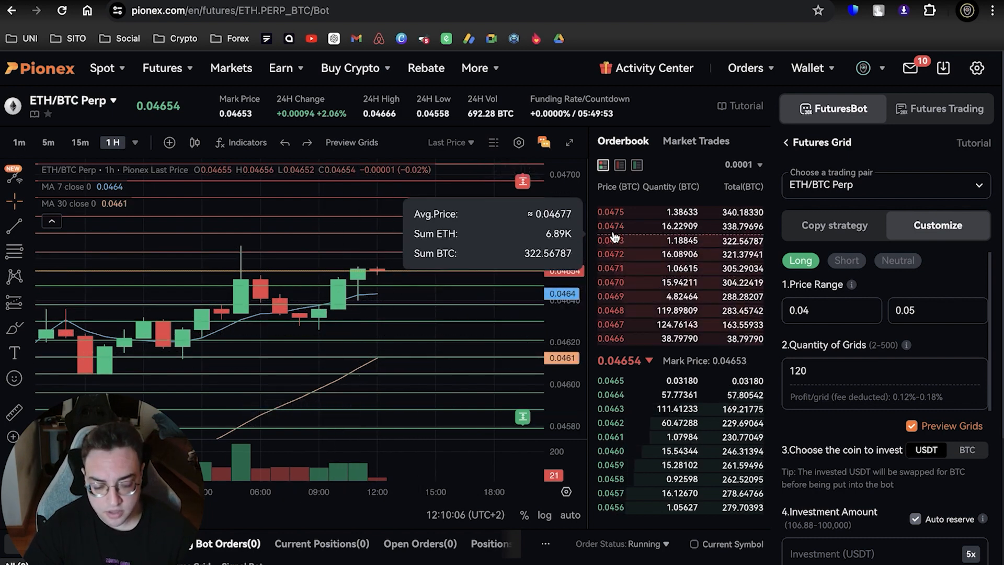
drag(565, 218, 574, 427)
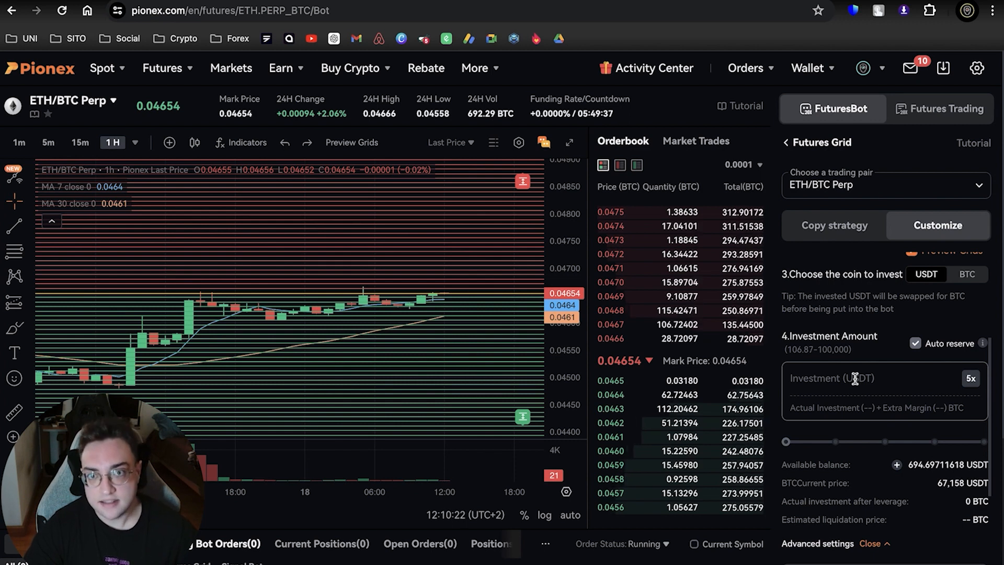
Set the investment amount of the customized futures grid to 200 USDT
scroll(880, 392, down, 1)
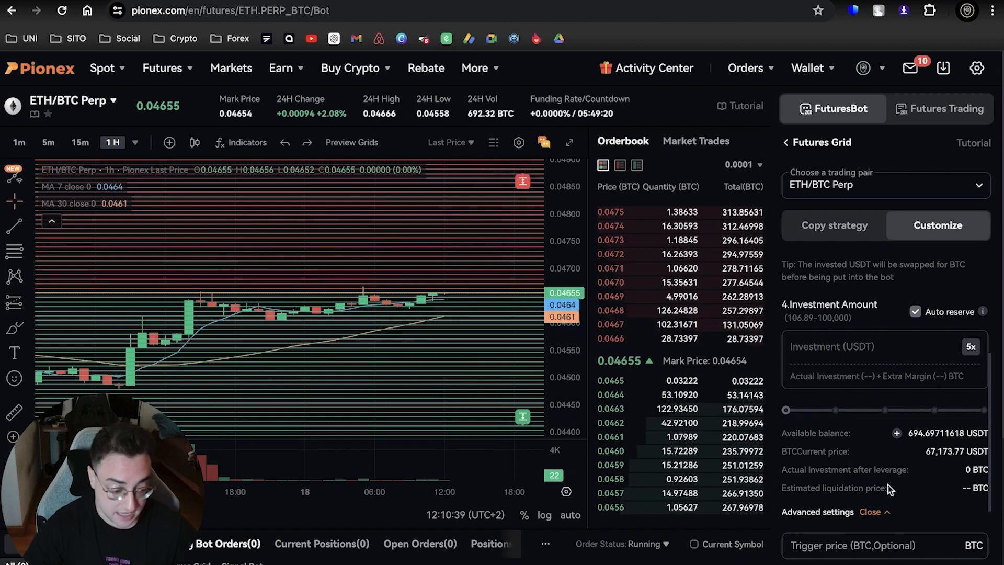
scroll(888, 485, down, 1)
scroll(888, 485, up, 3)
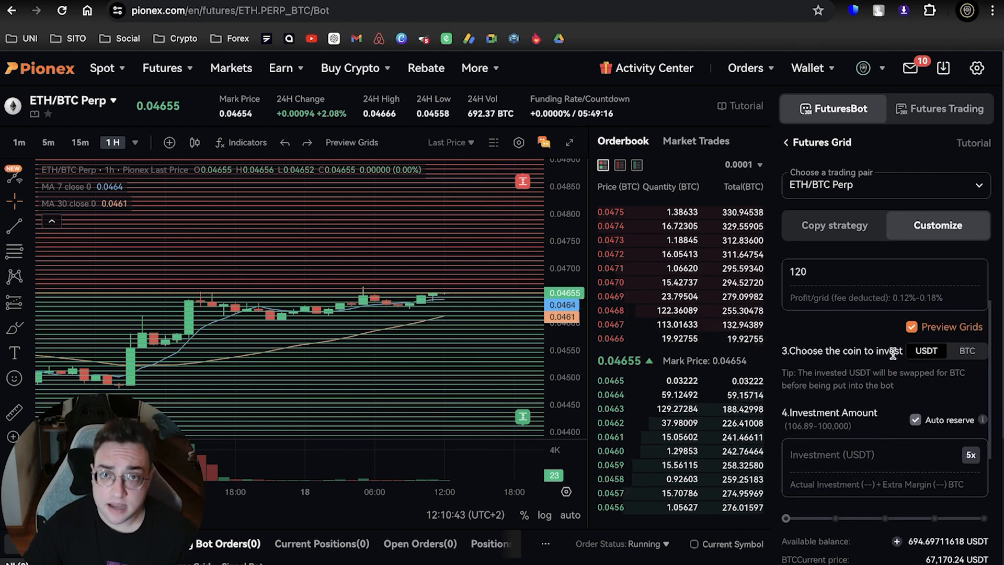
scroll(886, 354, up, 1)
scroll(886, 354, up, 1)
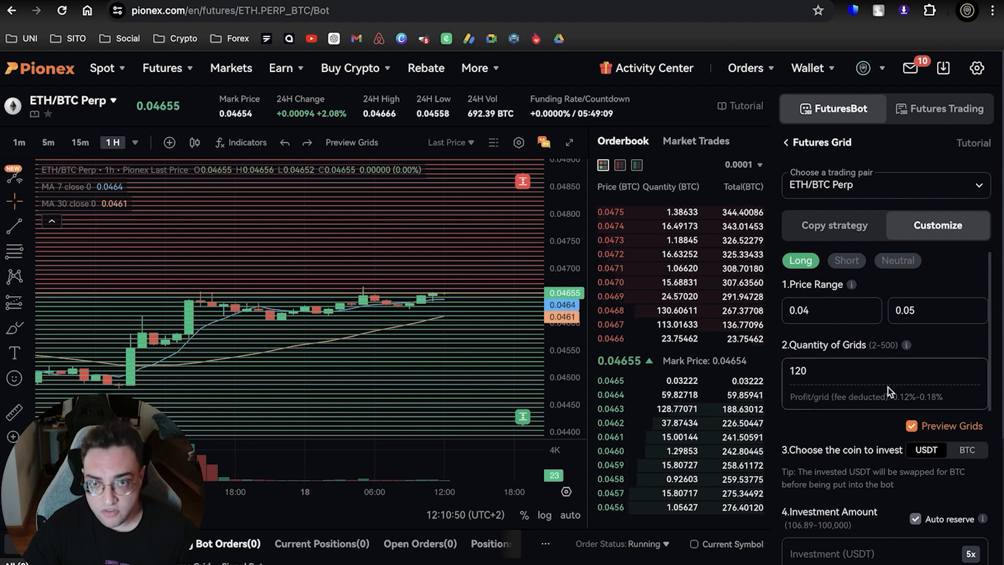
scroll(888, 387, down, 3)
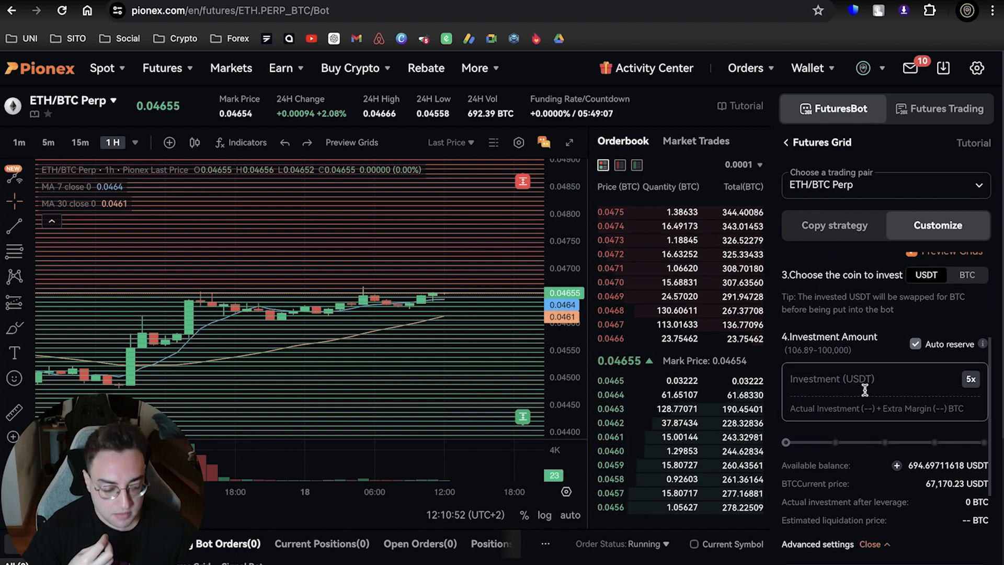
click(865, 390)
text(100)
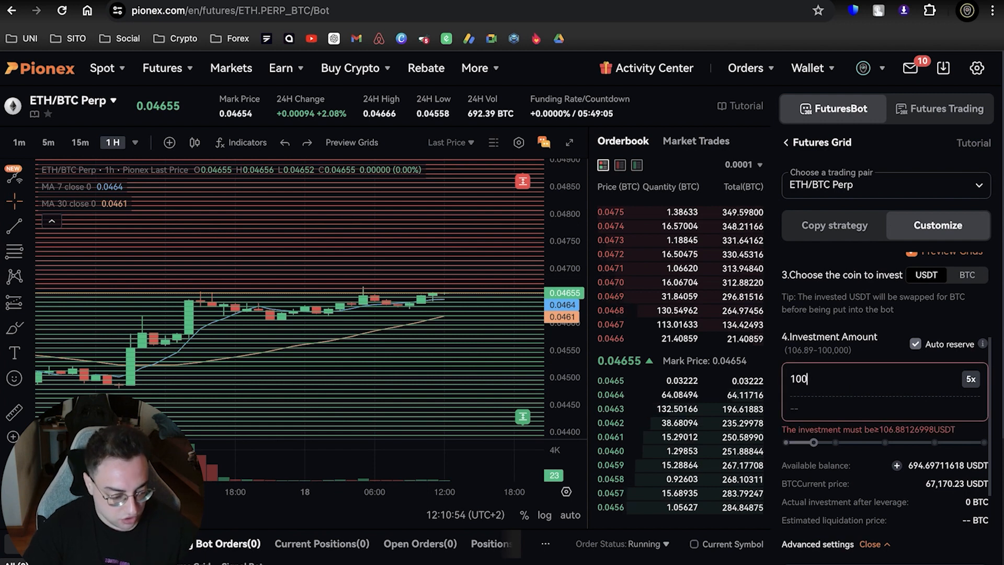
key(BackSpace)
key(BackSpace)
key(BackSpace)
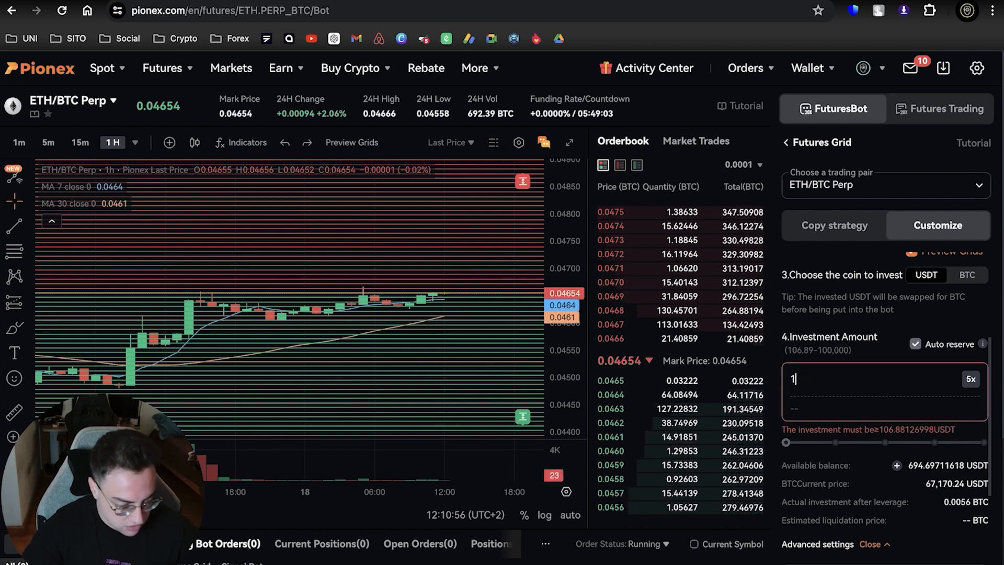
text(200)
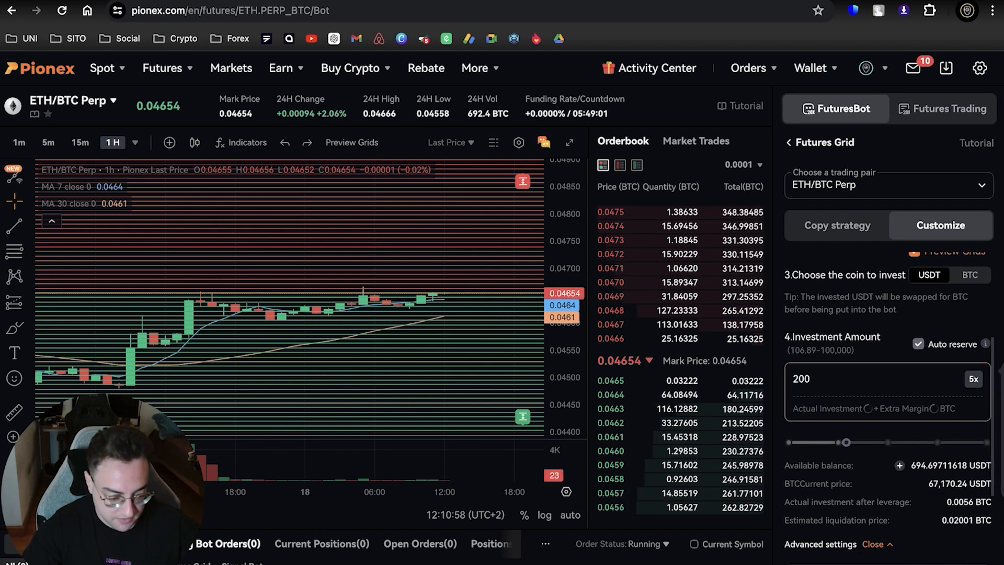
Review the leverage, liquidation price and advanced settings, create the ETH/BTC futures grid bot and confirm its parameters
scroll(876, 440, down, 1)
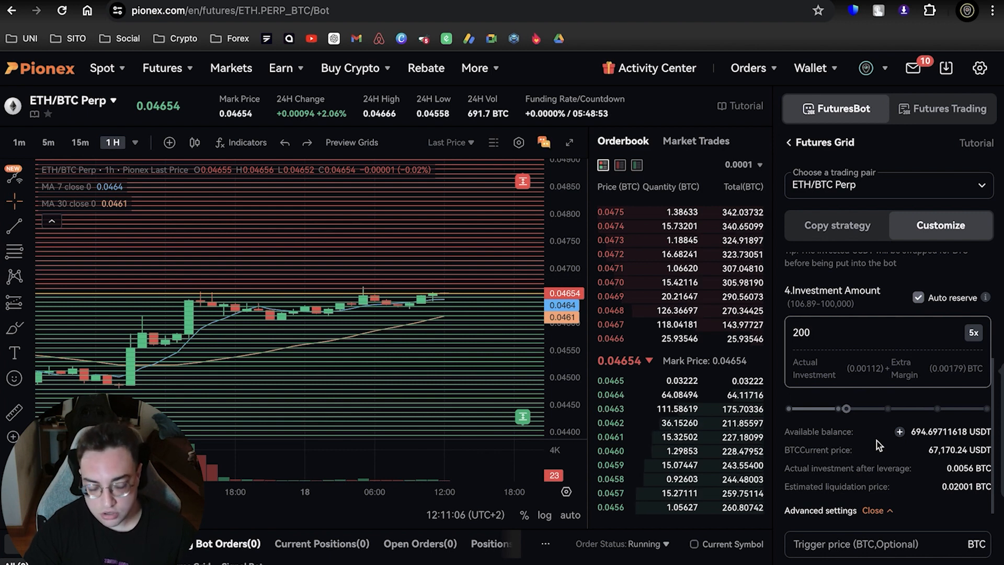
scroll(877, 440, down, 1)
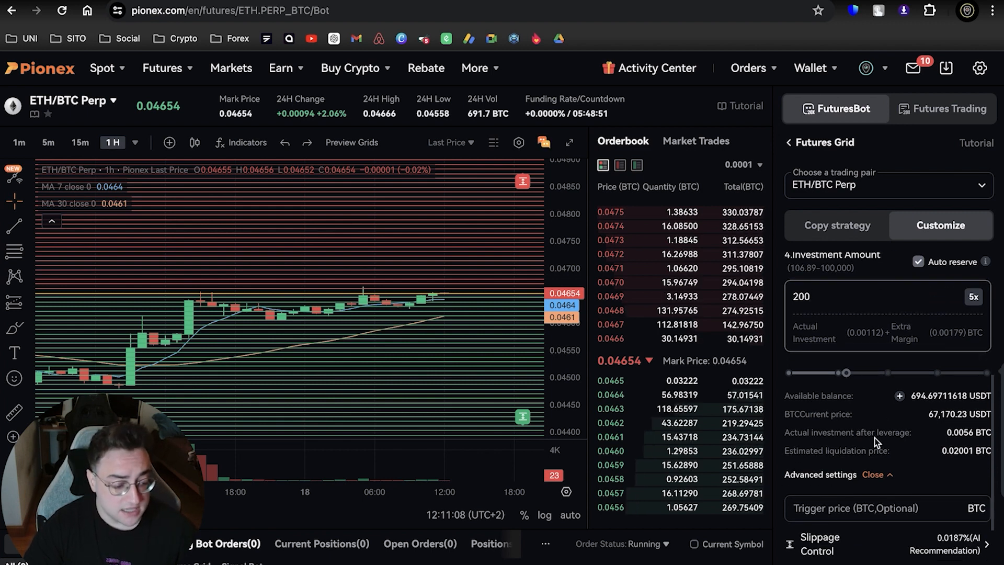
click(891, 299)
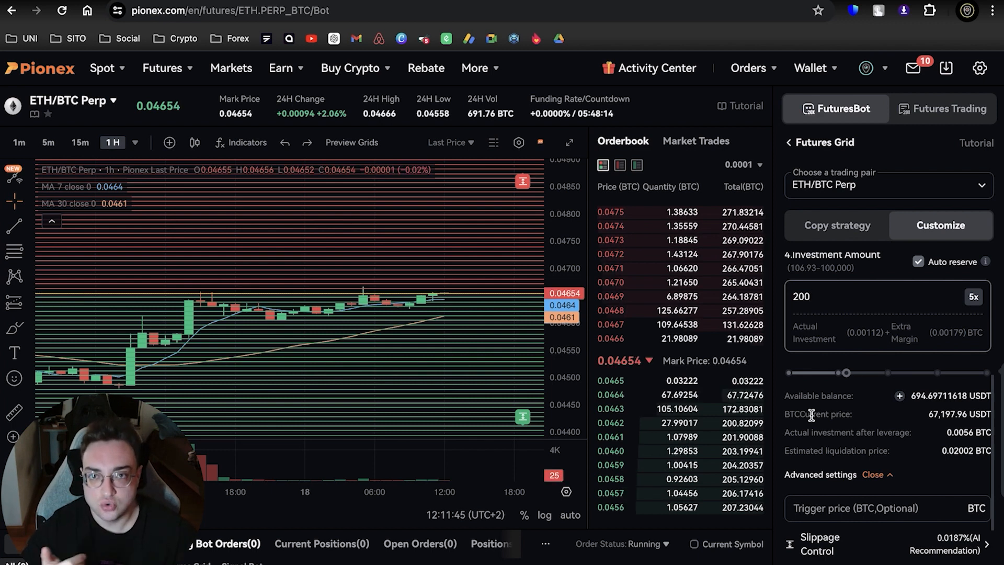
scroll(843, 442, down, 2)
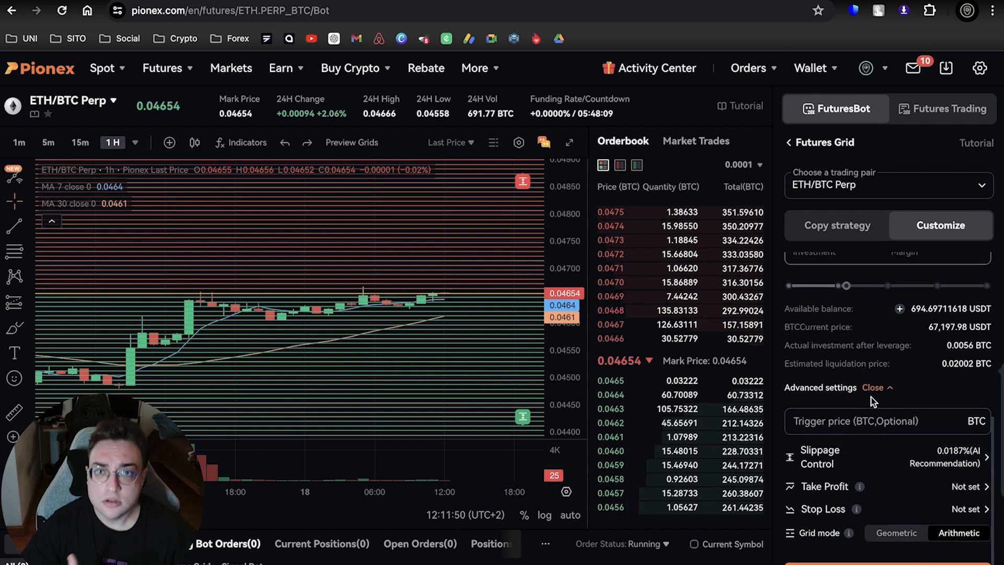
scroll(867, 401, up, 6)
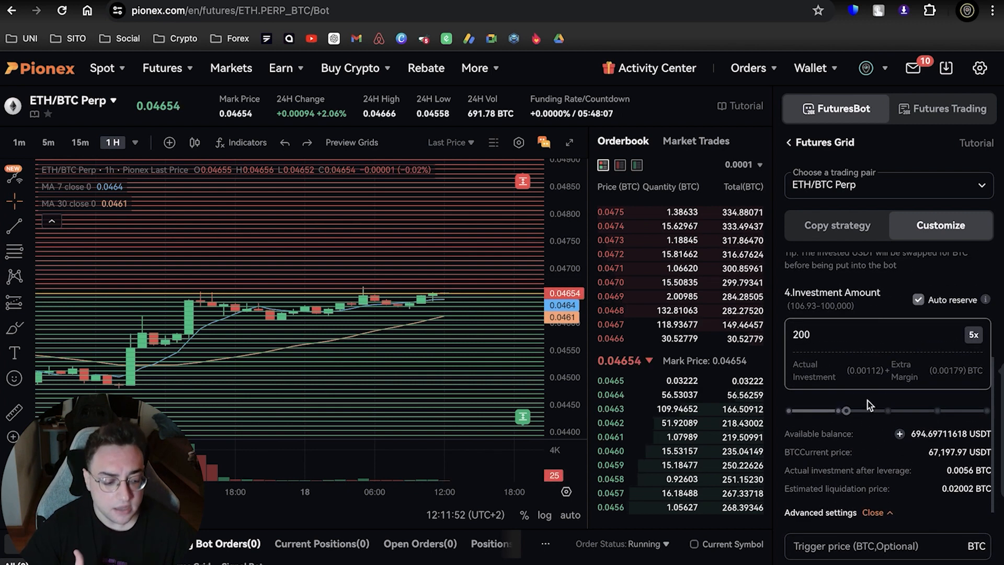
scroll(868, 400, up, 2)
scroll(868, 402, down, 8)
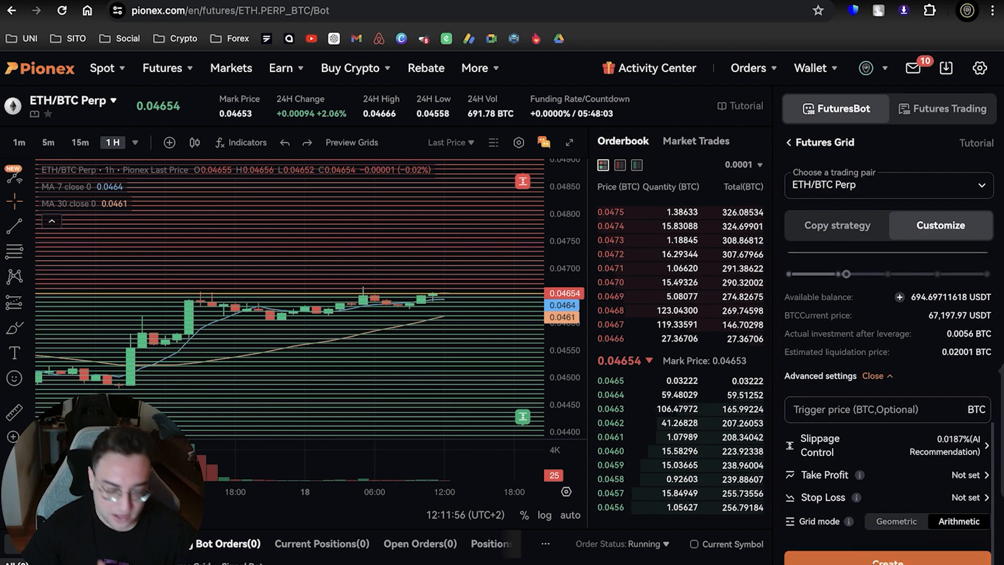
click(887, 561)
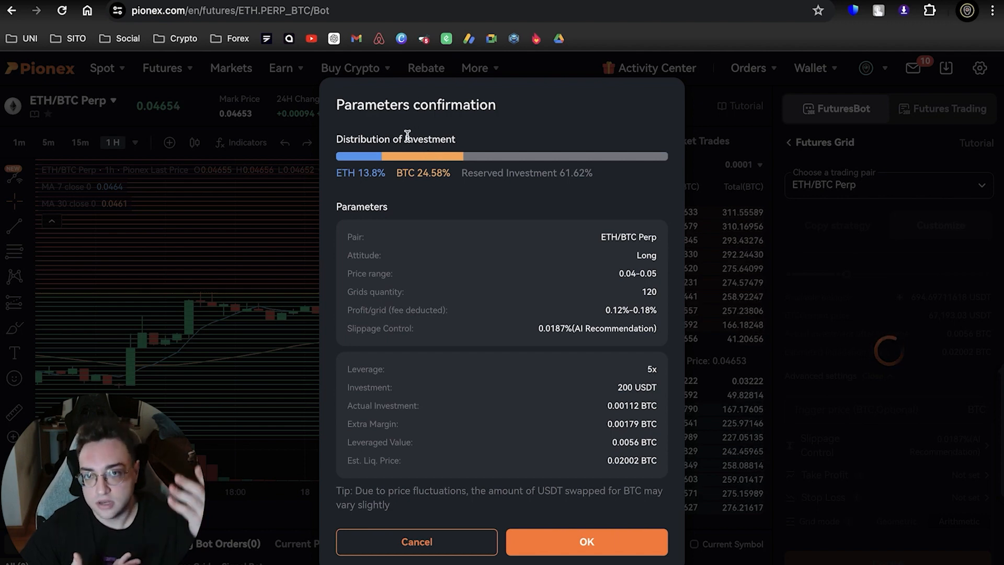
click(595, 539)
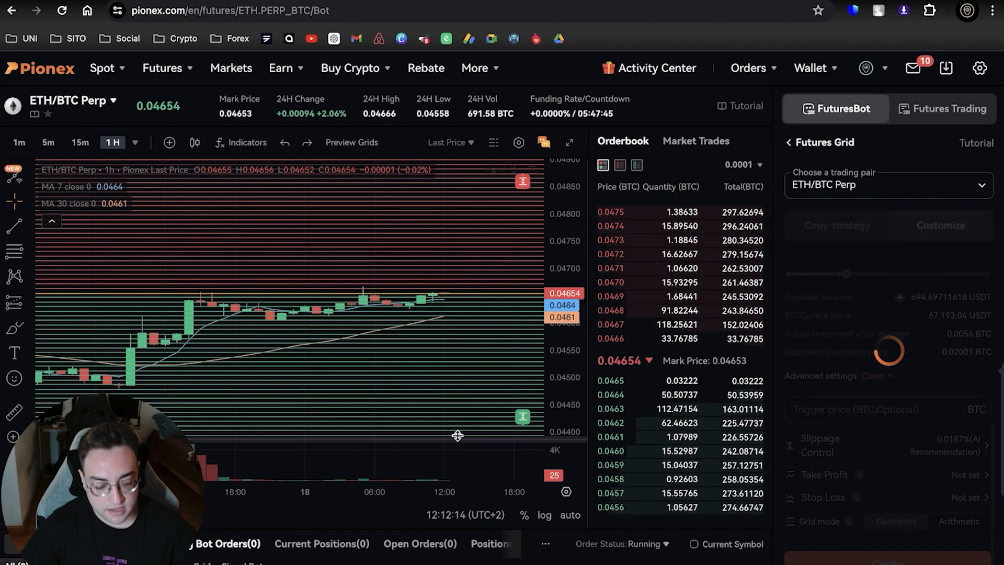
Open the running trading bot orders to see the ETH/BTC futures grid
scroll(457, 435, down, 4)
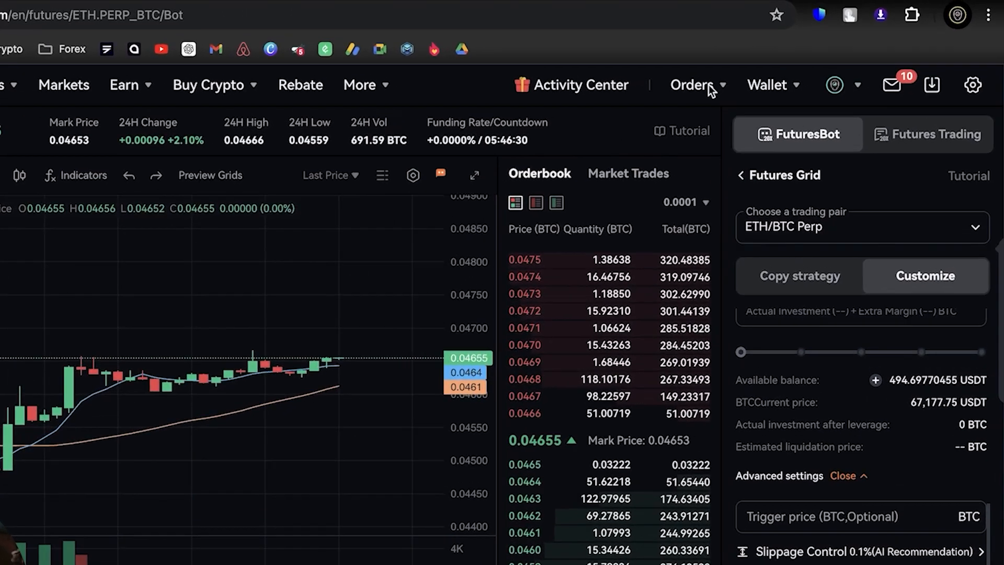
mouse_move(759, 70)
click(645, 144)
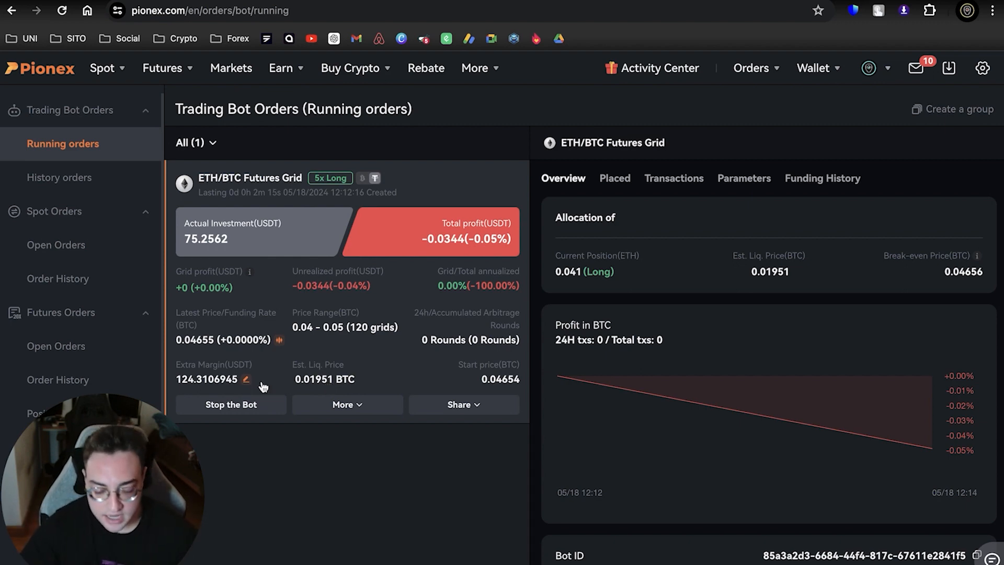
Try additional margins of 10, 50, 100 and 200 USDT for the bot to compare the estimated liquidation price after deposit
click(246, 378)
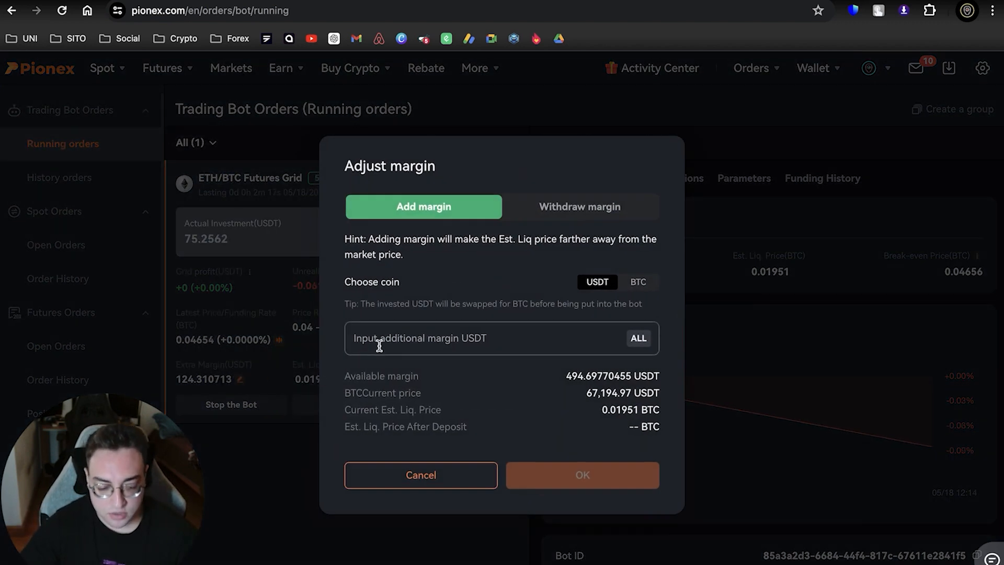
click(538, 335)
text(10)
key(BackSpace)
text(0)
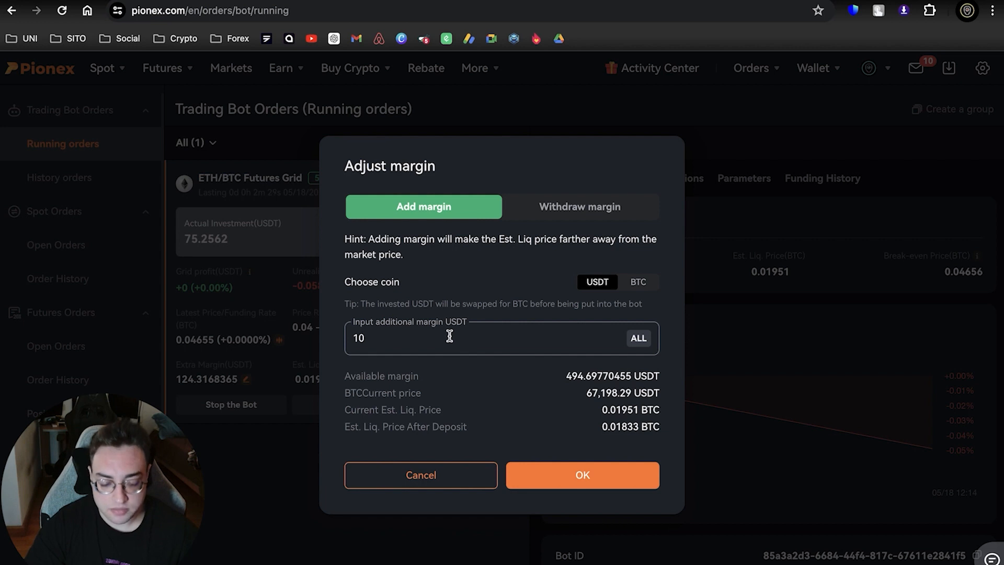
text(50)
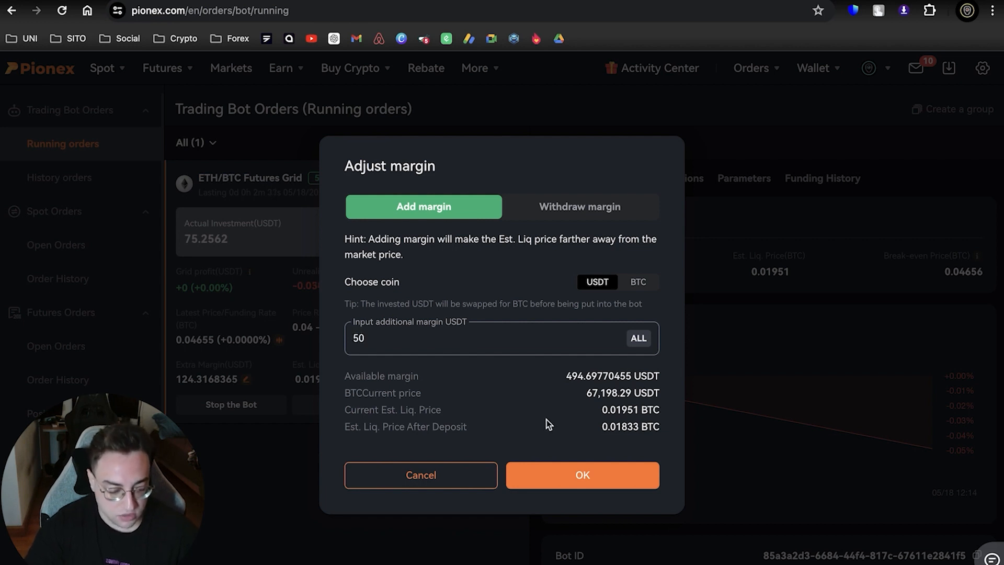
double_click(444, 350)
text(100)
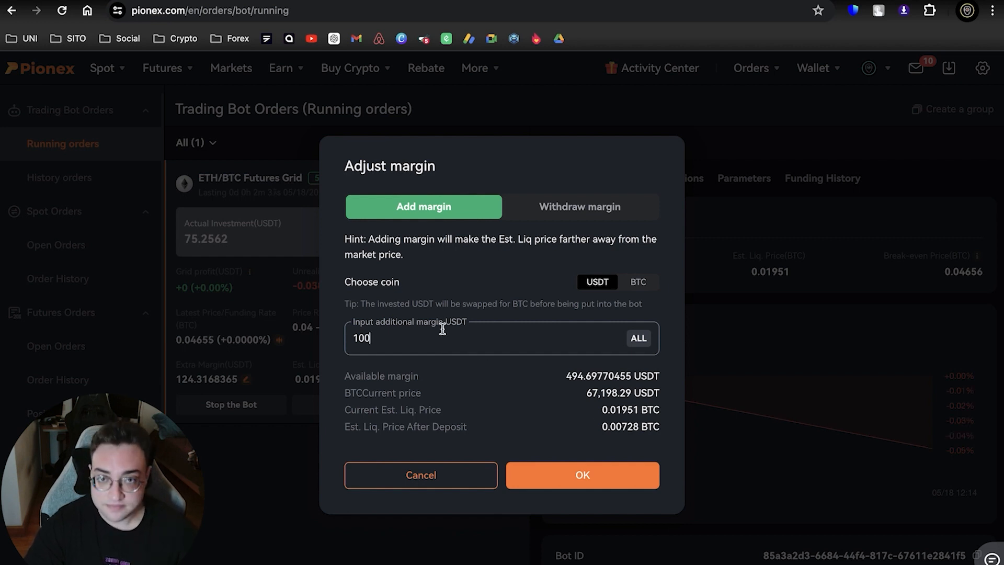
double_click(395, 332)
text(20)
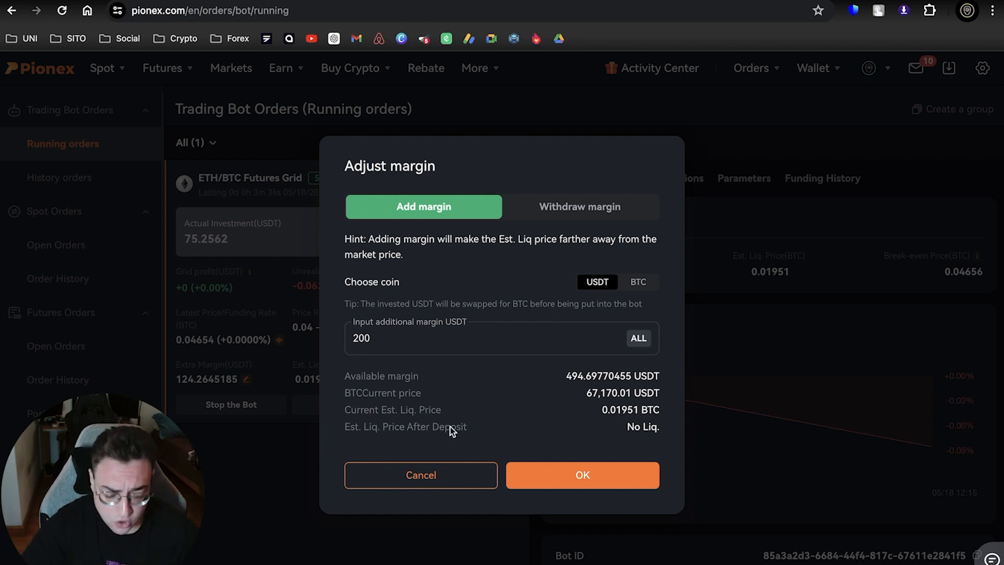
Look at the margin withdrawal option, return to adding margin and cancel the margin adjustment
click(601, 216)
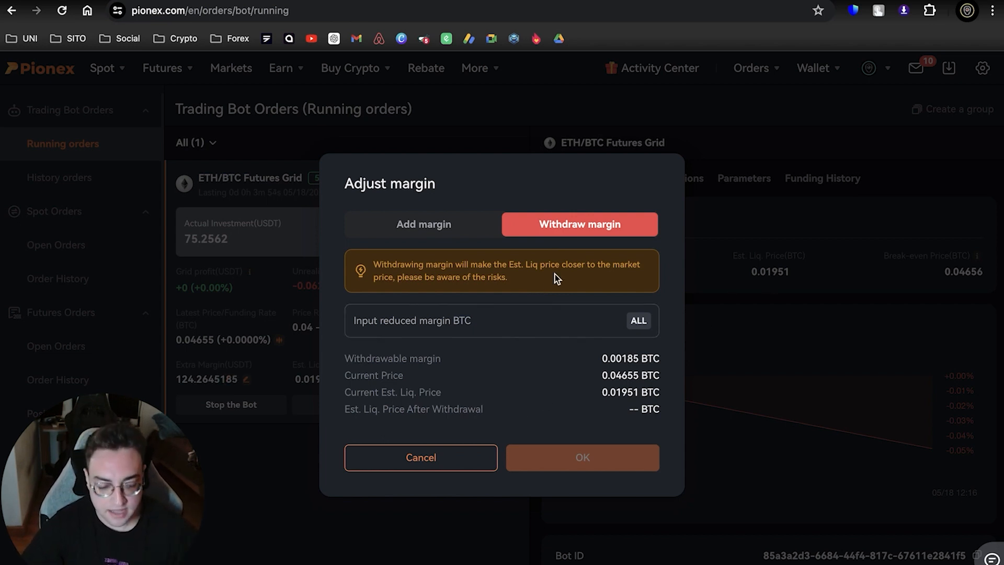
click(465, 233)
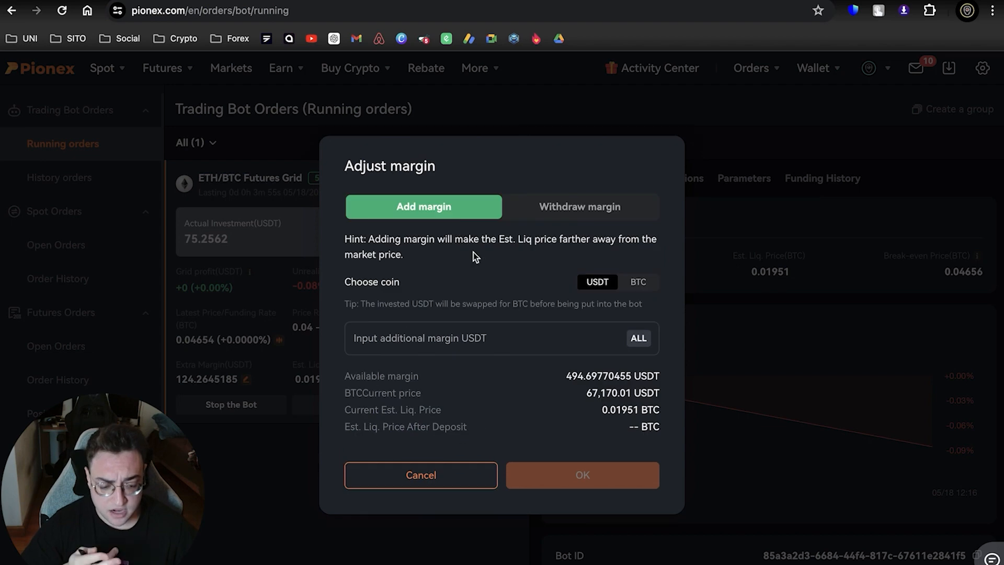
click(450, 488)
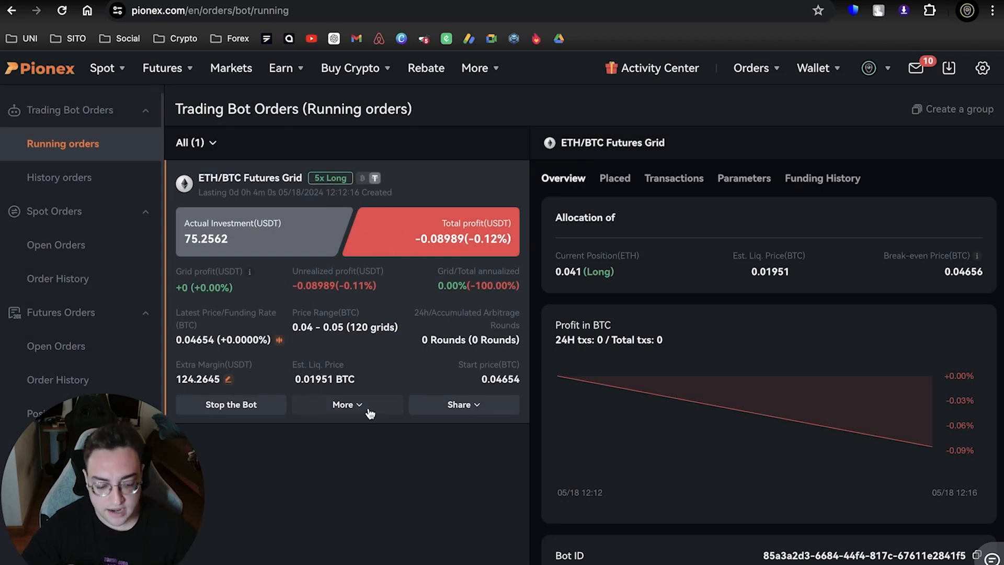
Rename the bot as ETH/BTC Liquidity Pool and display its investment and profit figures in BTC
click(347, 405)
mouse_move(344, 408)
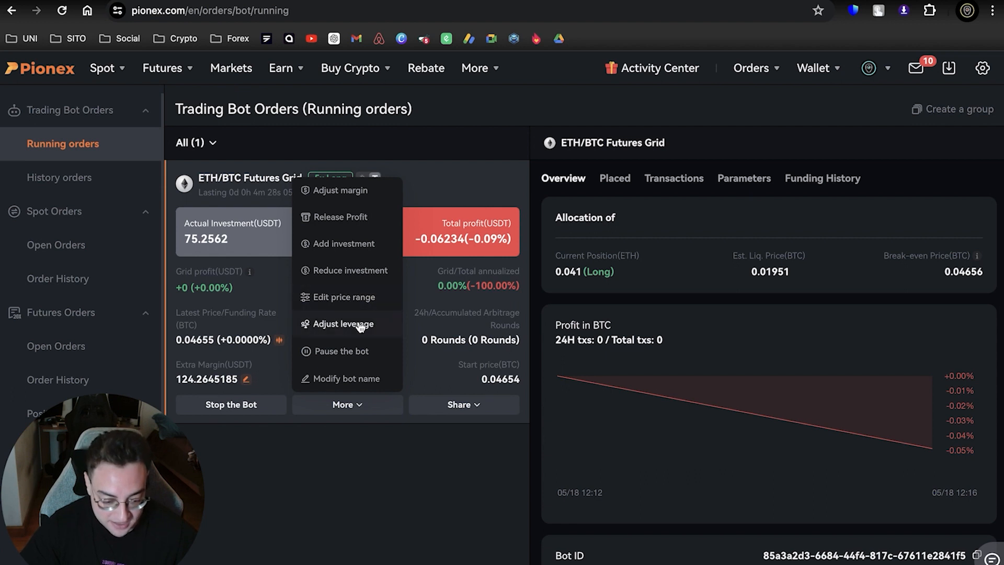
click(345, 378)
drag(497, 307, 430, 308)
text(Li)
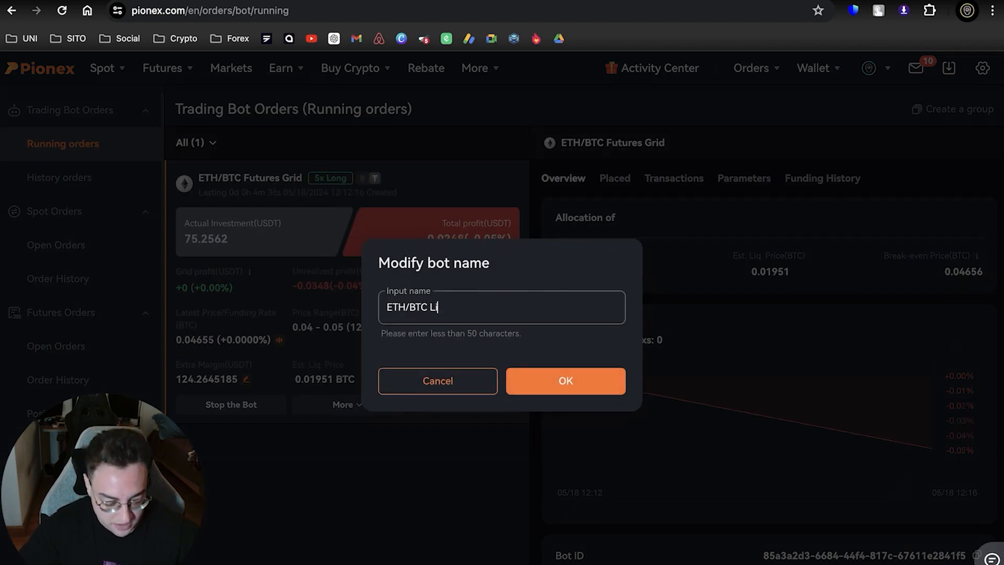
text(quidity Pool)
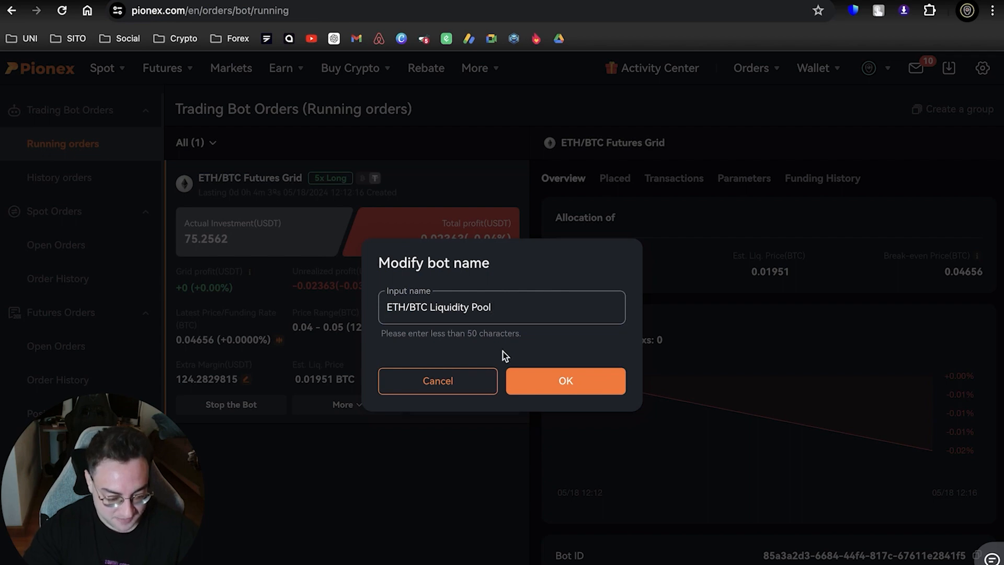
click(523, 379)
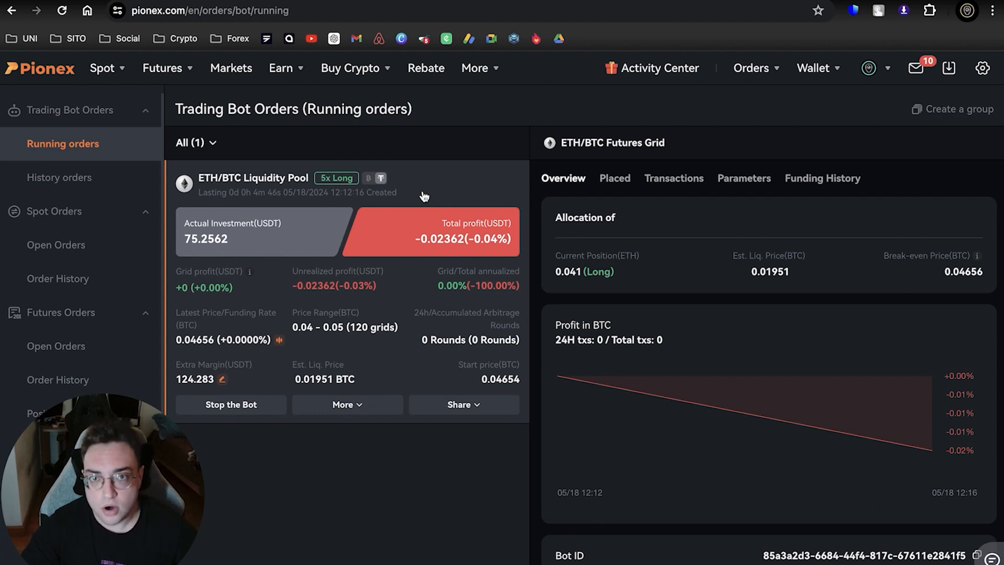
click(368, 179)
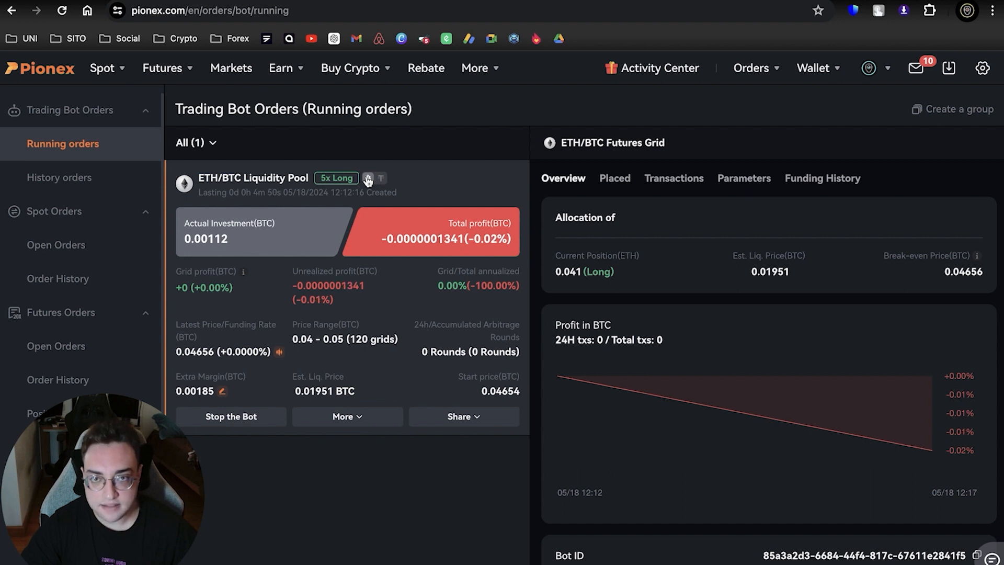